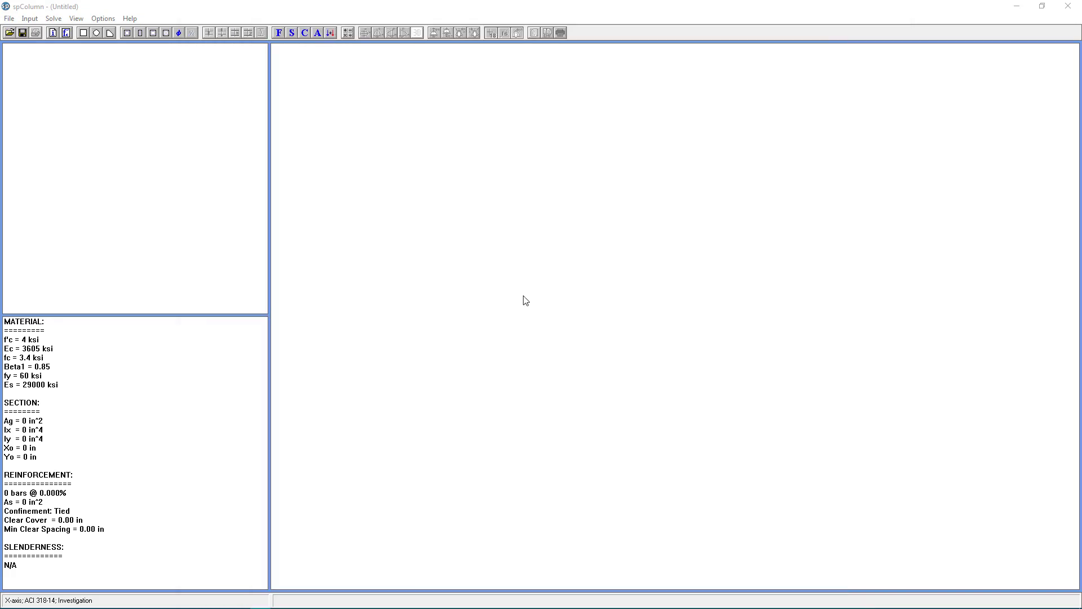
Enter the general labels: project "example 3", column "sway" and engineer "SP".
click(30, 19)
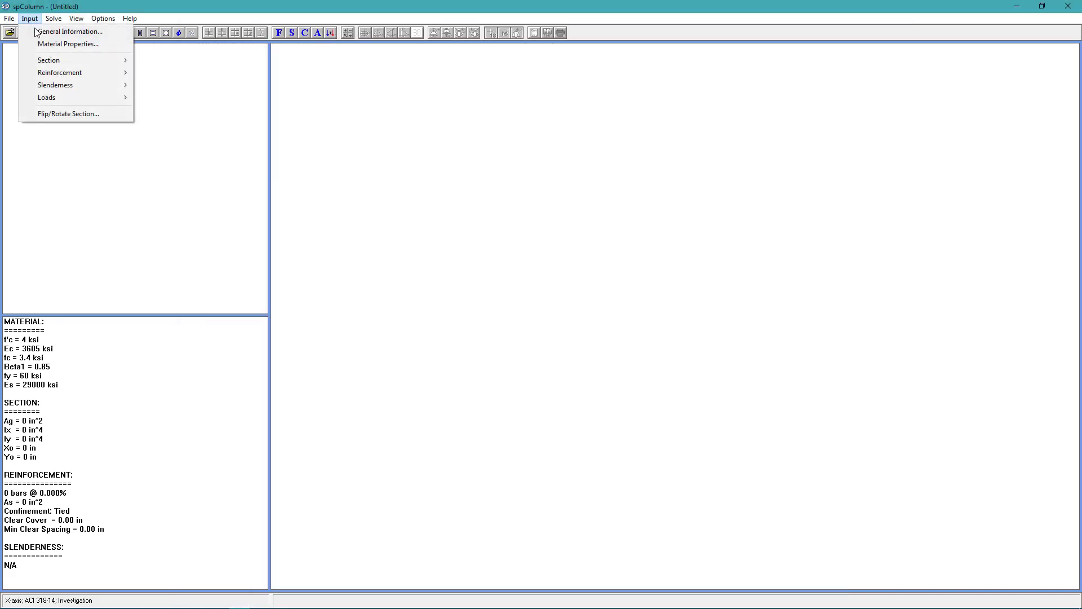
click(41, 32)
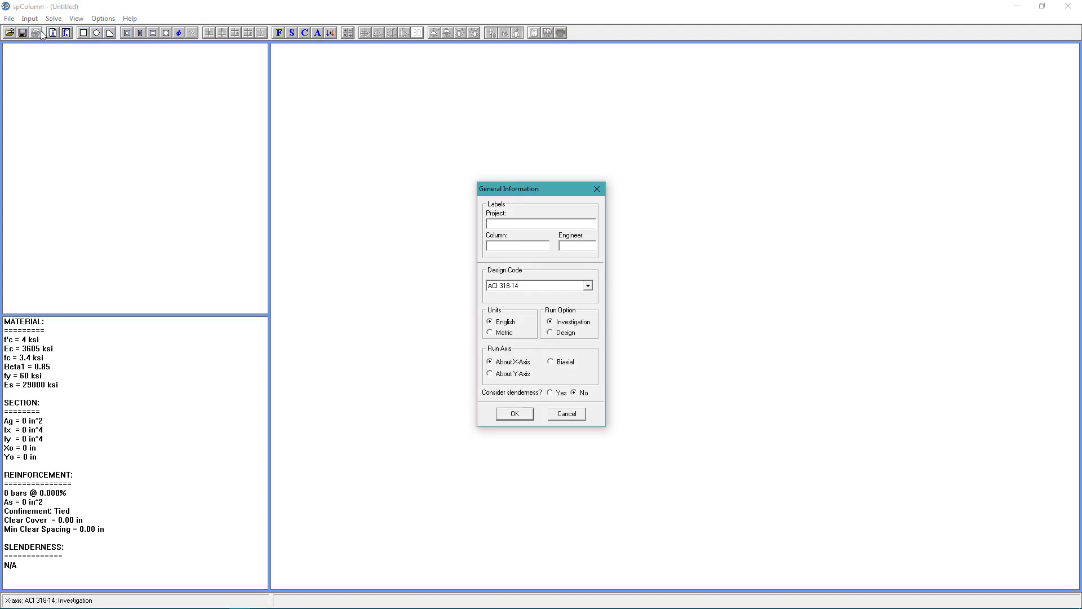
text(ex)
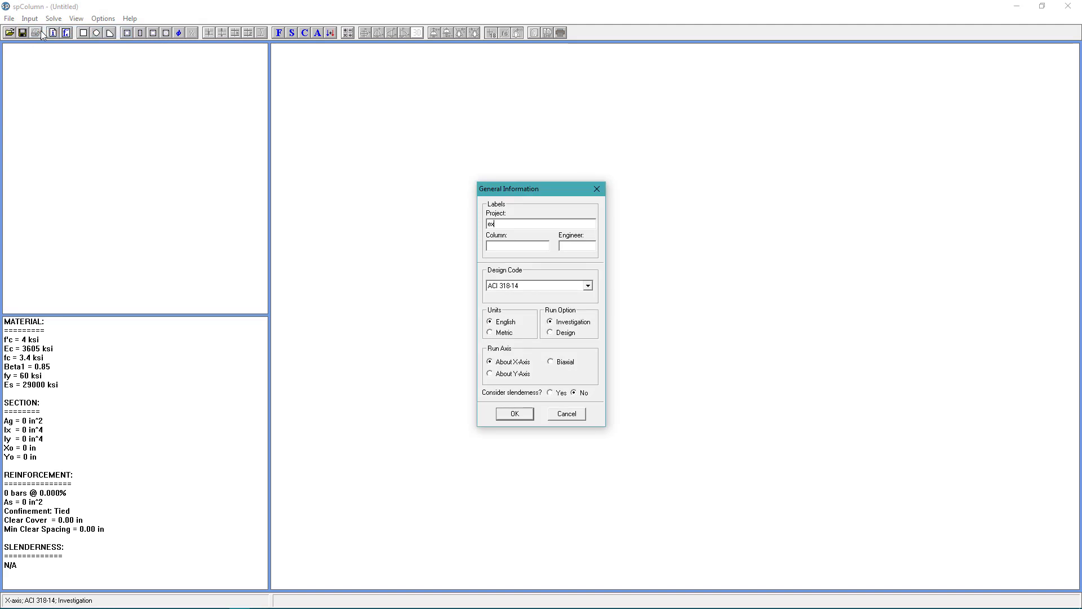
text(ample 3)
text(sway)
text(SP)
Set the run option to Design and enable slenderness consideration in the general information.
click(551, 332)
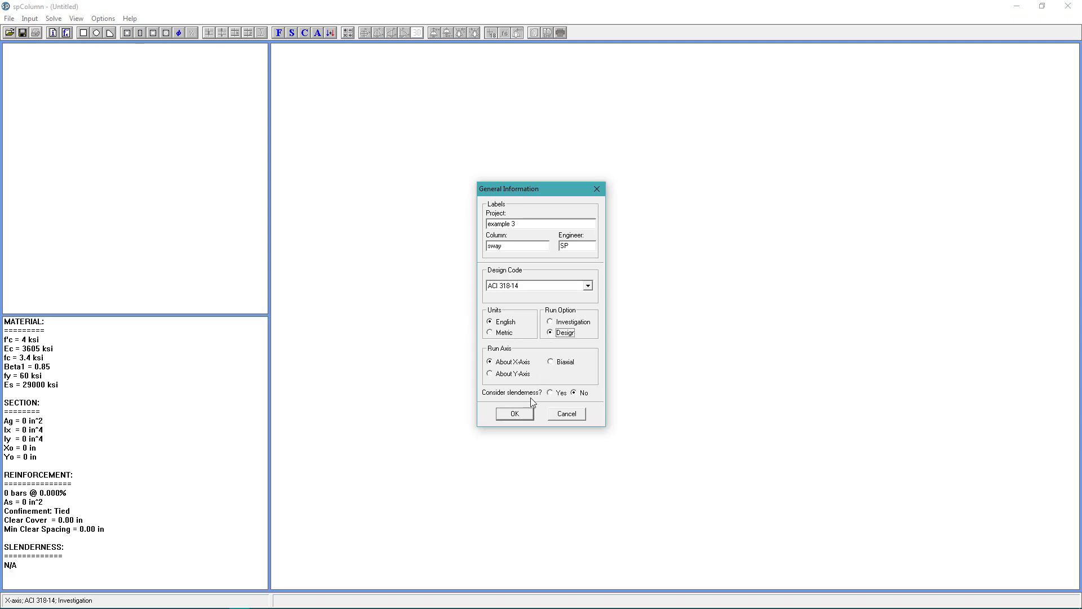
click(552, 394)
click(514, 415)
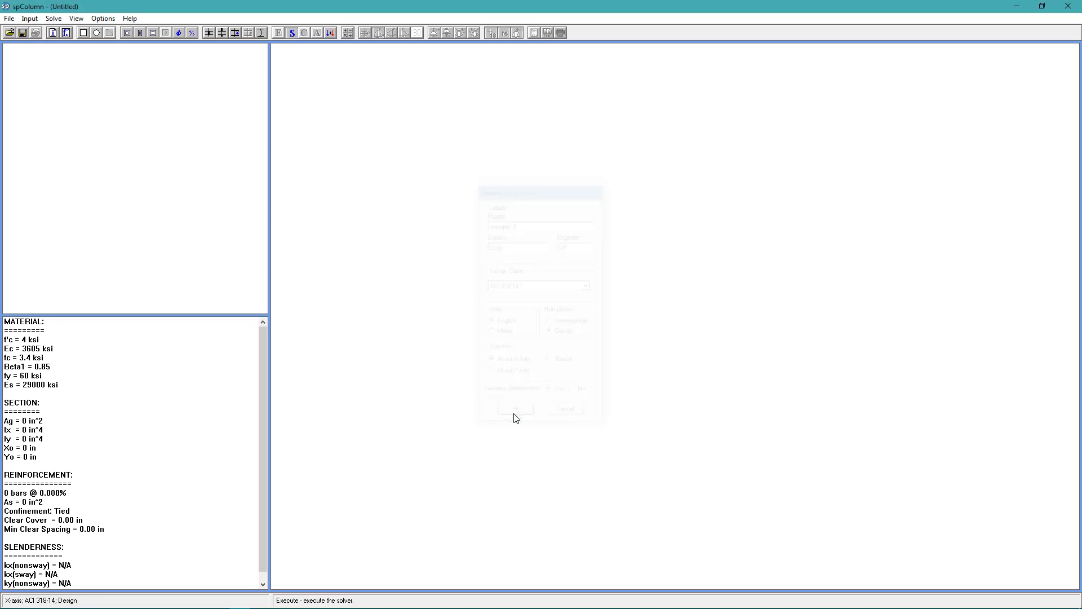
Set the concrete strength f'c to 5 ksi in the material properties.
click(21, 18)
click(45, 44)
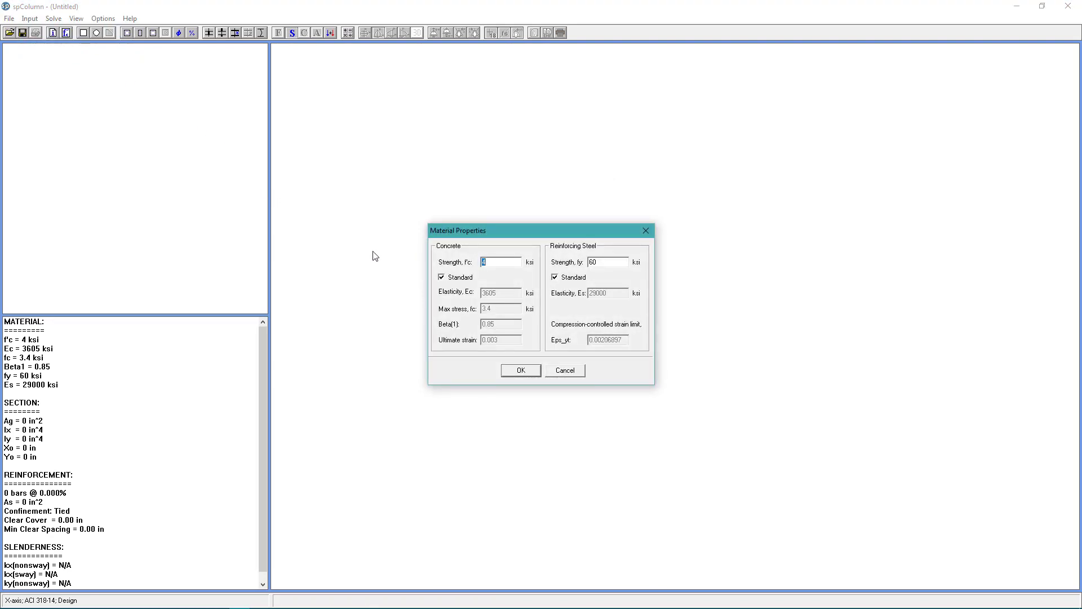
text(5)
click(521, 371)
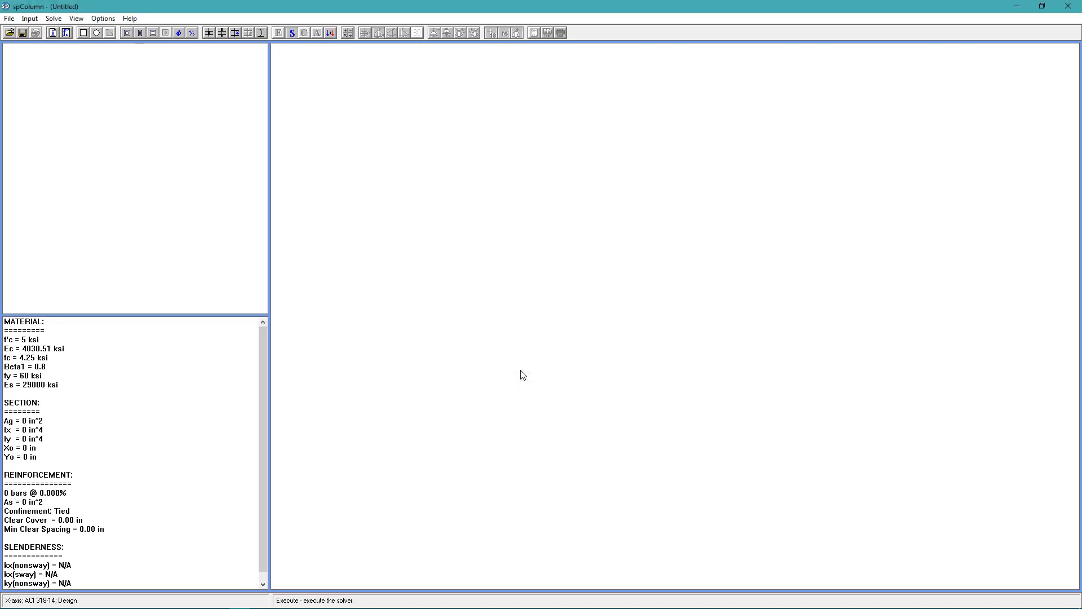
Define a rectangular section with a width along X of 18 in and a depth along Y of 18 in.
click(29, 18)
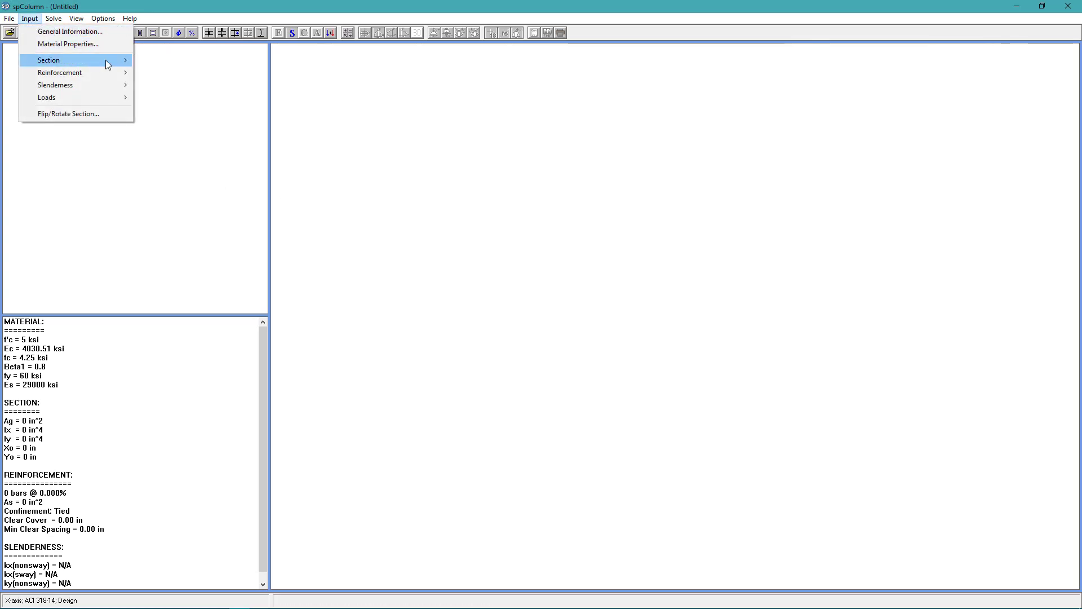
mouse_move(106, 60)
click(180, 61)
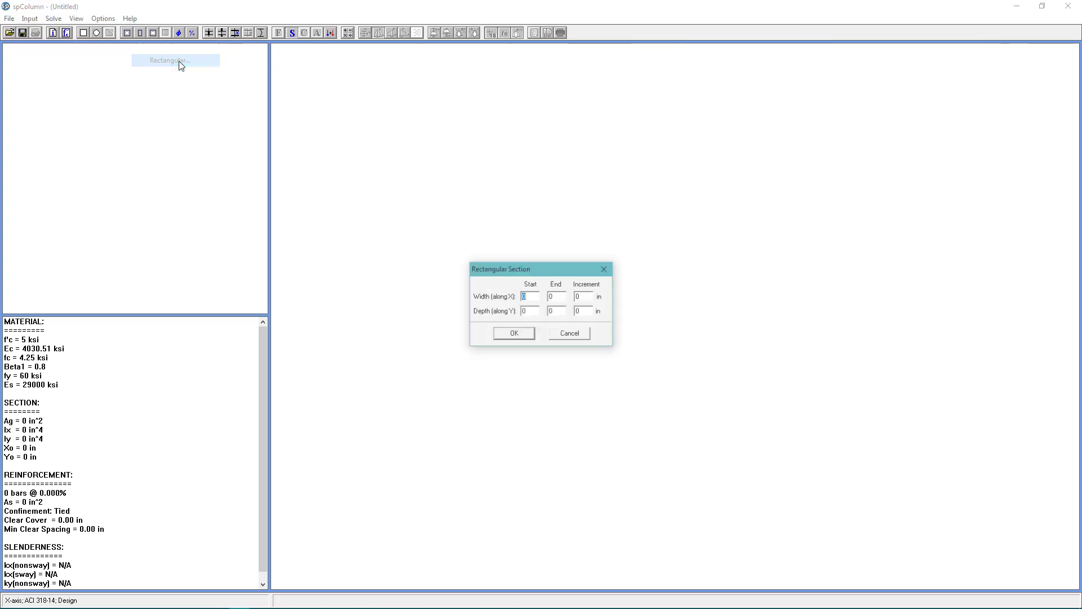
text(18)
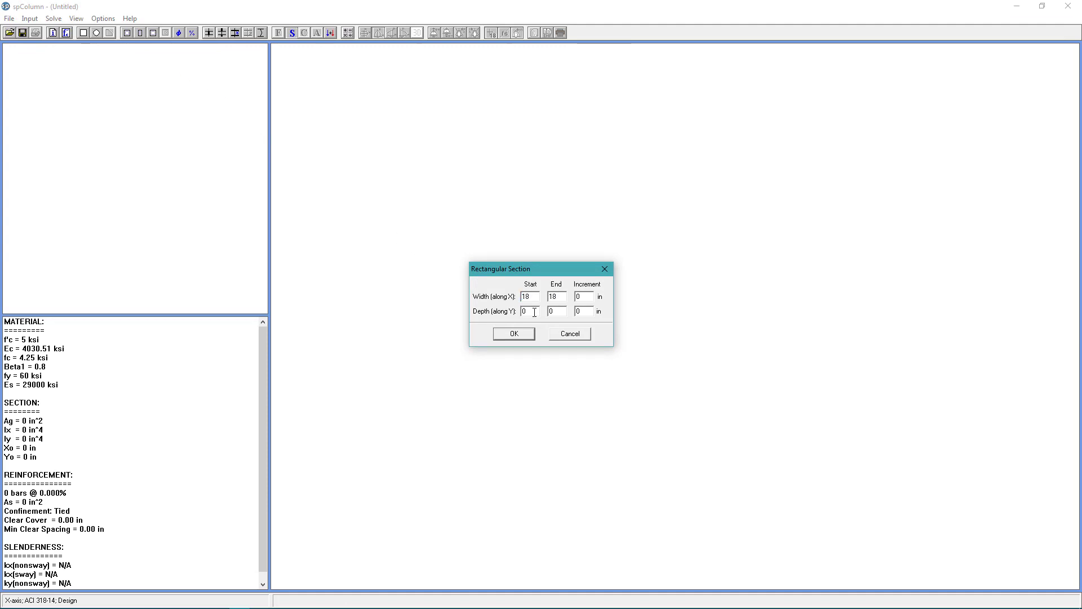
key(BackSpace)
text(18)
click(514, 335)
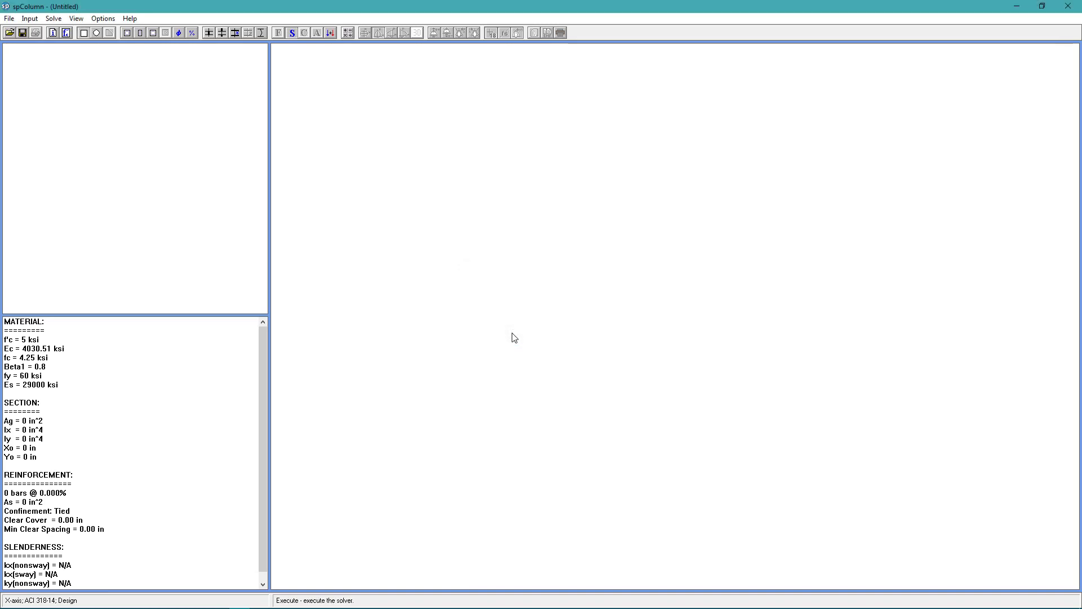
Set the minimum reinforcement for the All Sides Equal layout to 4 bars of size #10.
click(29, 18)
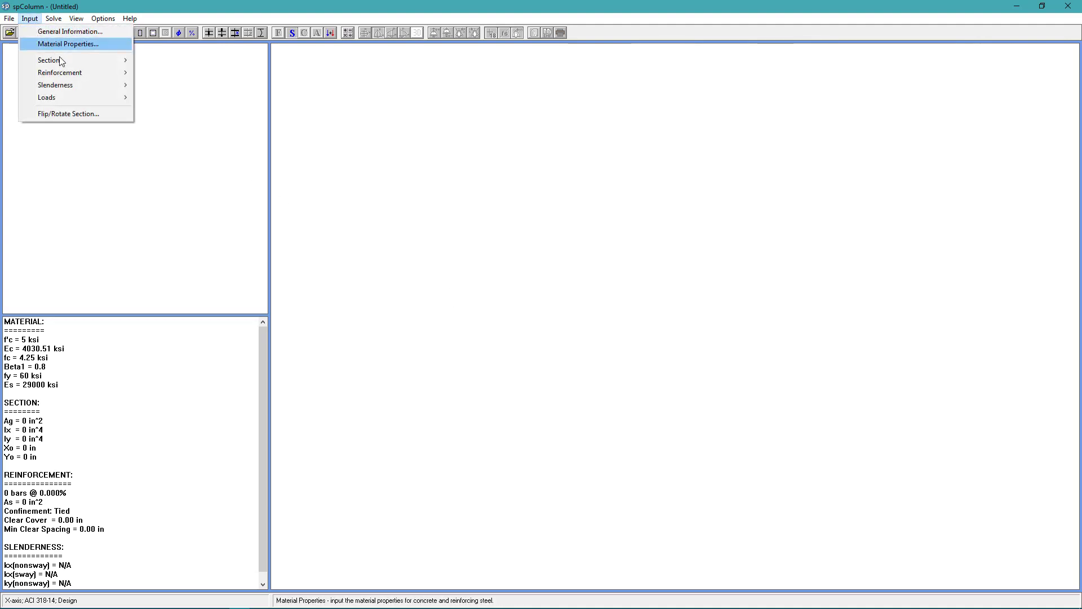
mouse_move(113, 74)
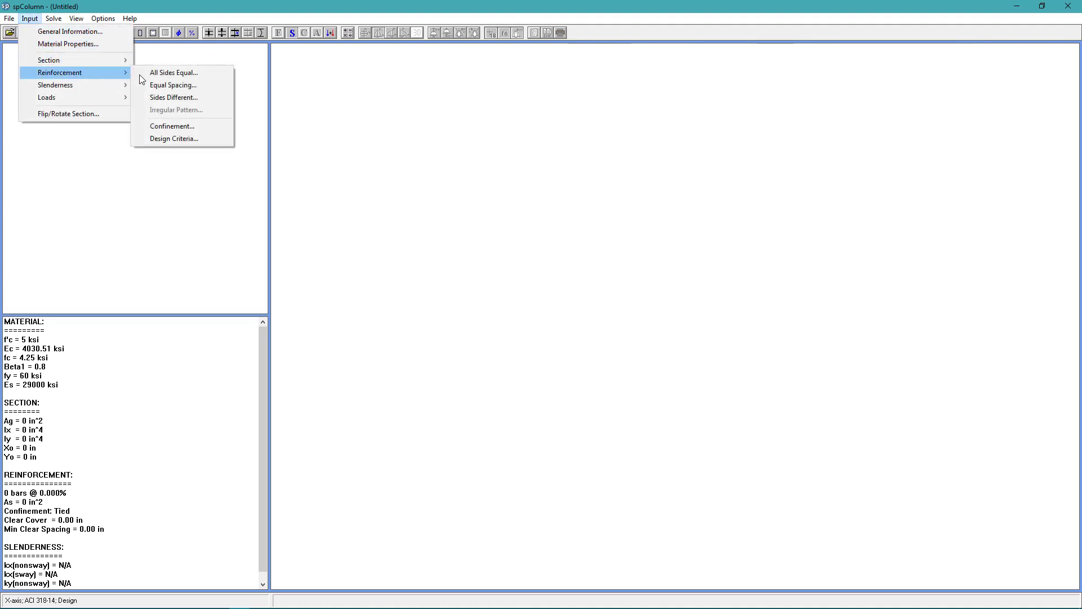
click(187, 73)
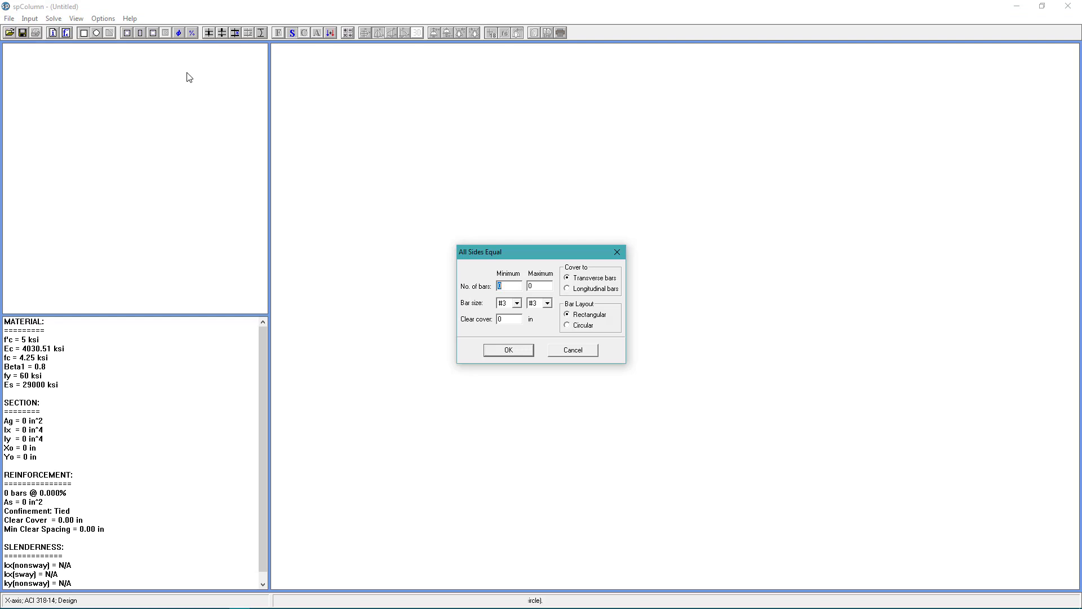
text(4)
click(514, 304)
scroll(513, 341, down, 1)
Set the maximum reinforcement to 40 bars of size #10 and the clear cover to 1.5 in.
double_click(540, 286)
text(40)
click(547, 303)
scroll(543, 330, down, 1)
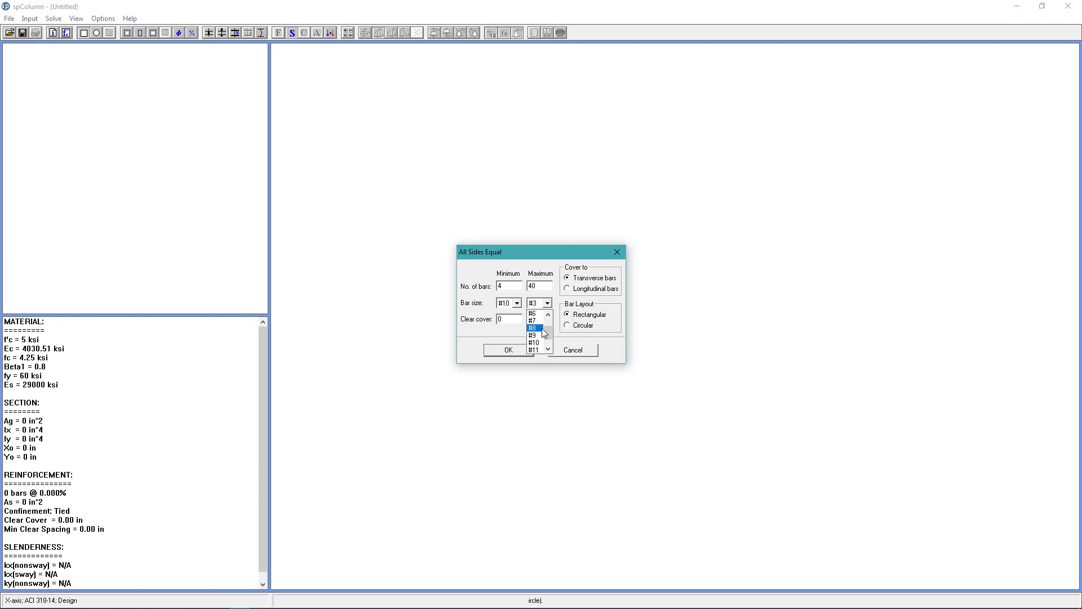
click(535, 342)
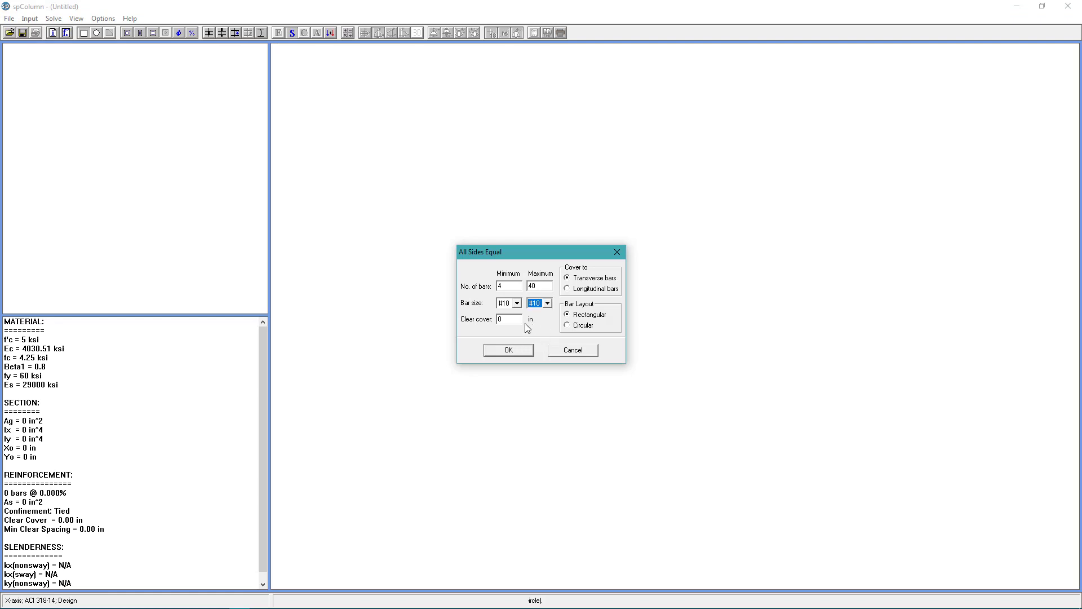
double_click(518, 318)
text(1.5)
click(524, 350)
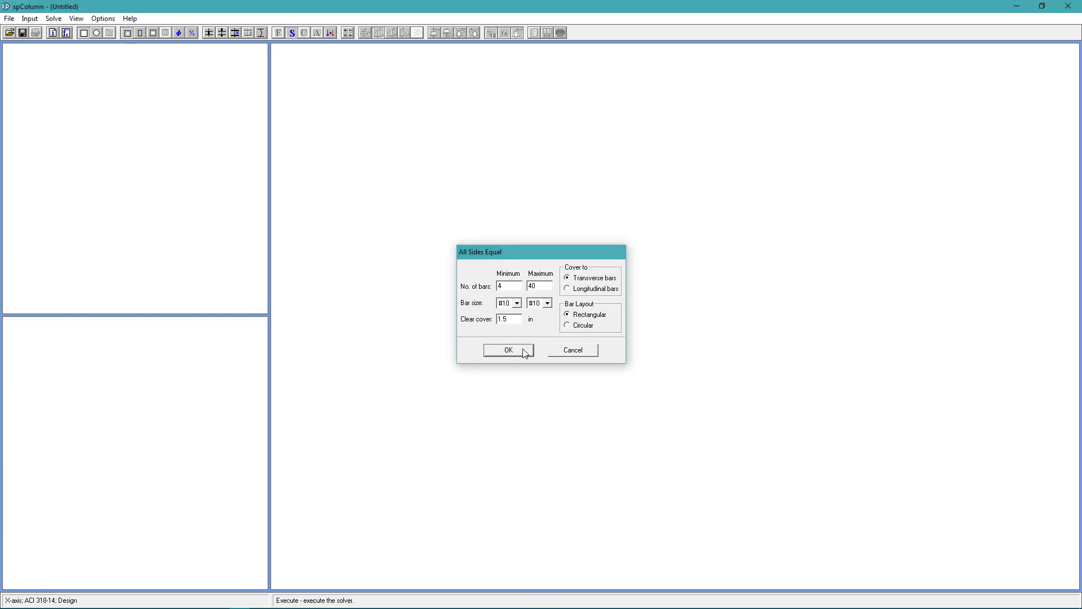
Define the design column about the X-axis as a sway frame with 16 ft clear height, Sum Pc/Pc 28 and Sum Pu/Pu 27.33.
click(29, 19)
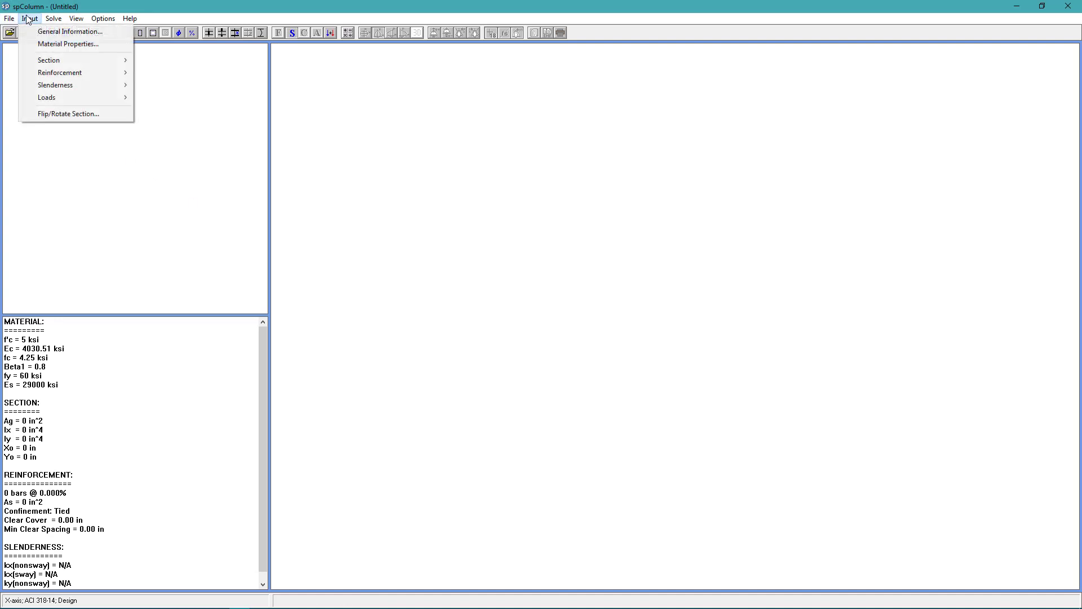
mouse_move(117, 87)
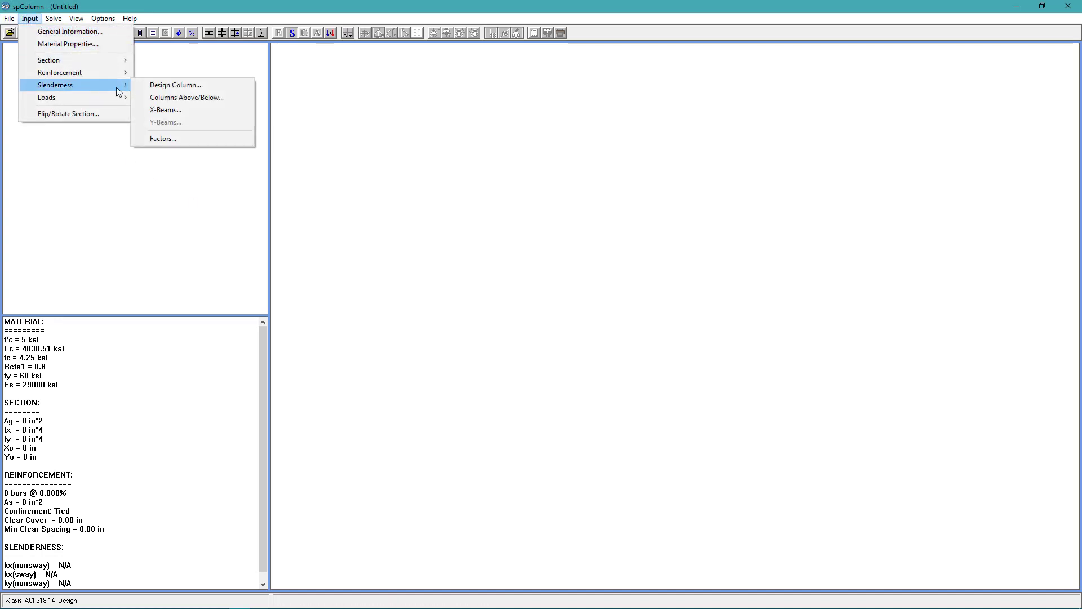
click(186, 85)
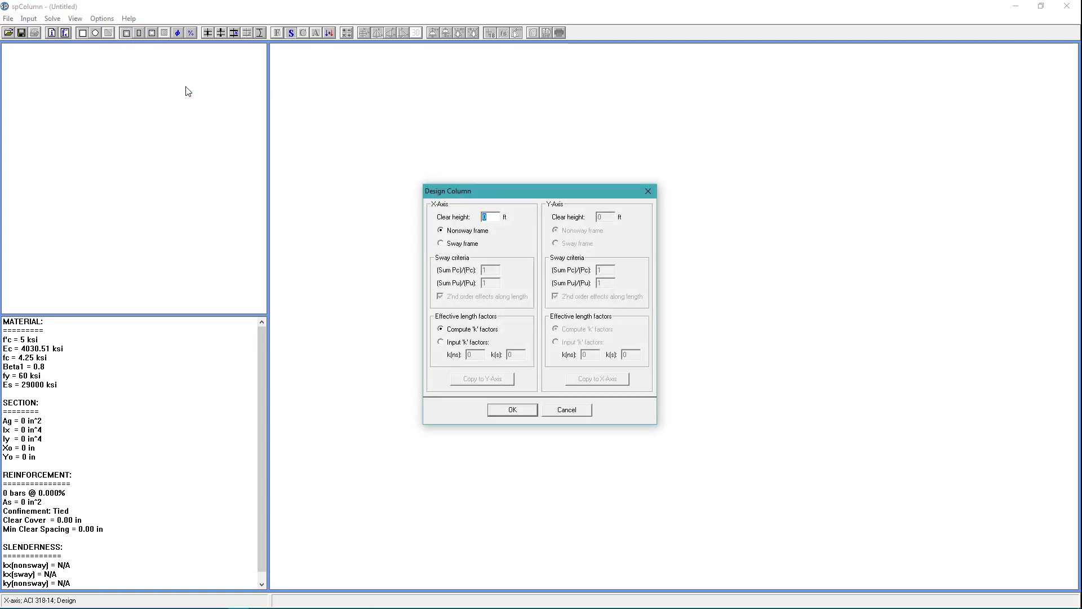
text(16)
click(454, 247)
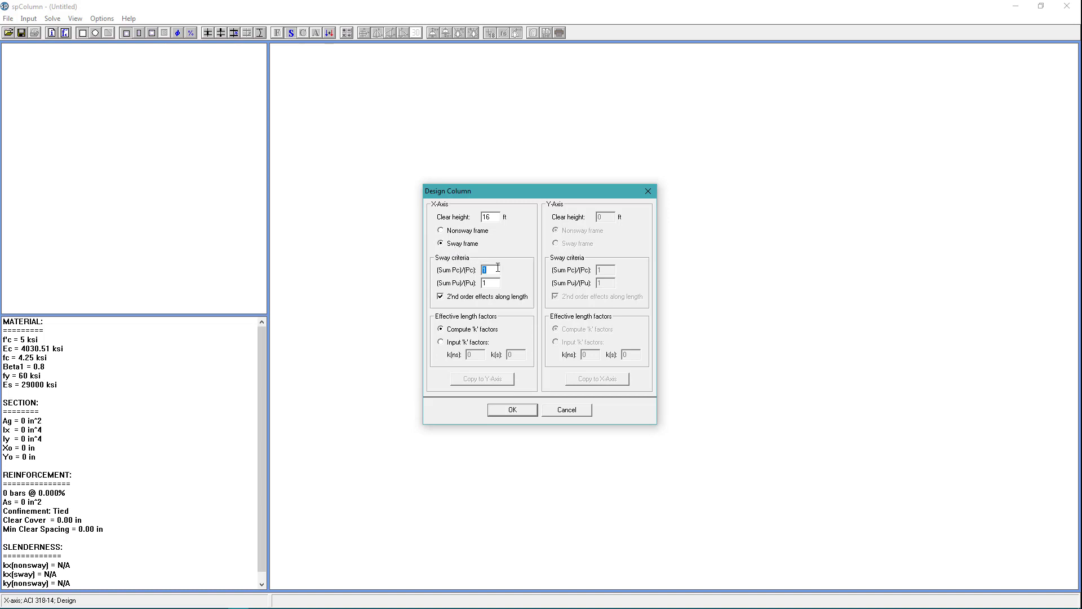
text(28)
text(27.33)
click(513, 410)
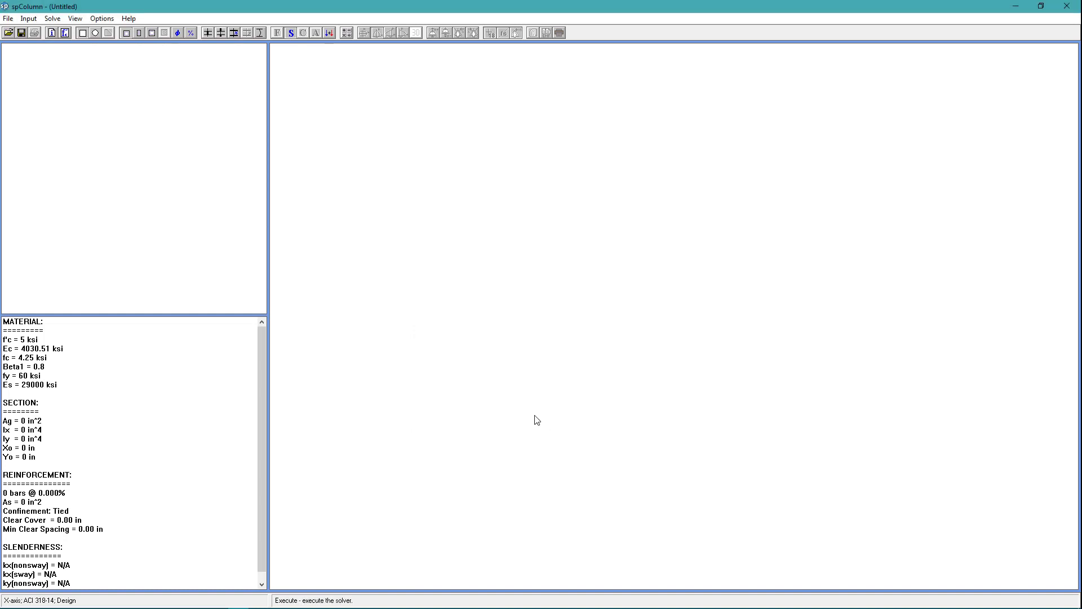
Specify the column above with 11 ft height, 18 in width and 18 in depth, and copy it to the column below.
click(28, 18)
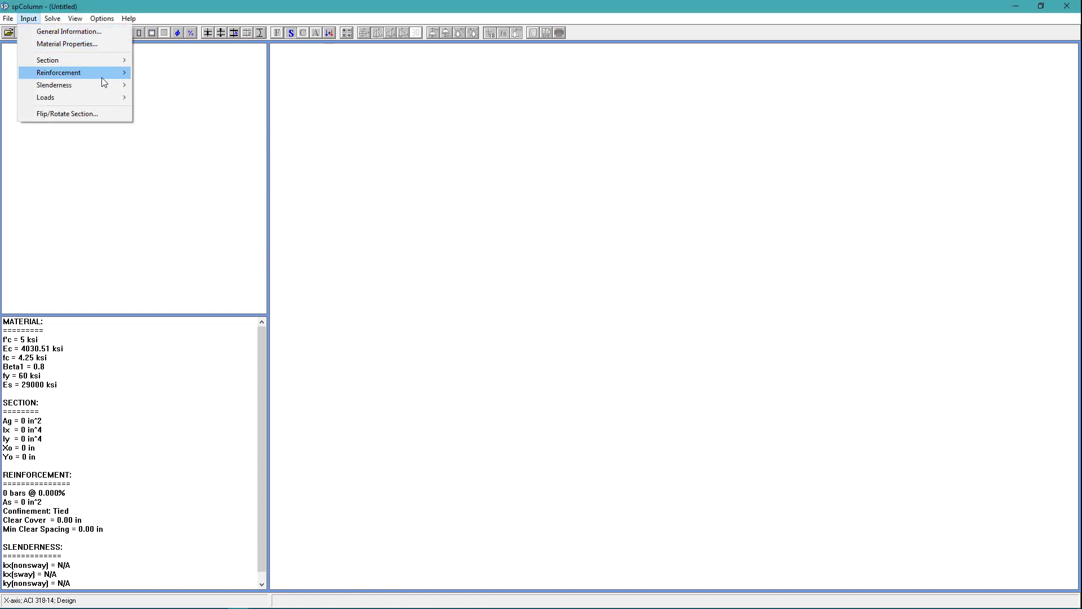
mouse_move(119, 86)
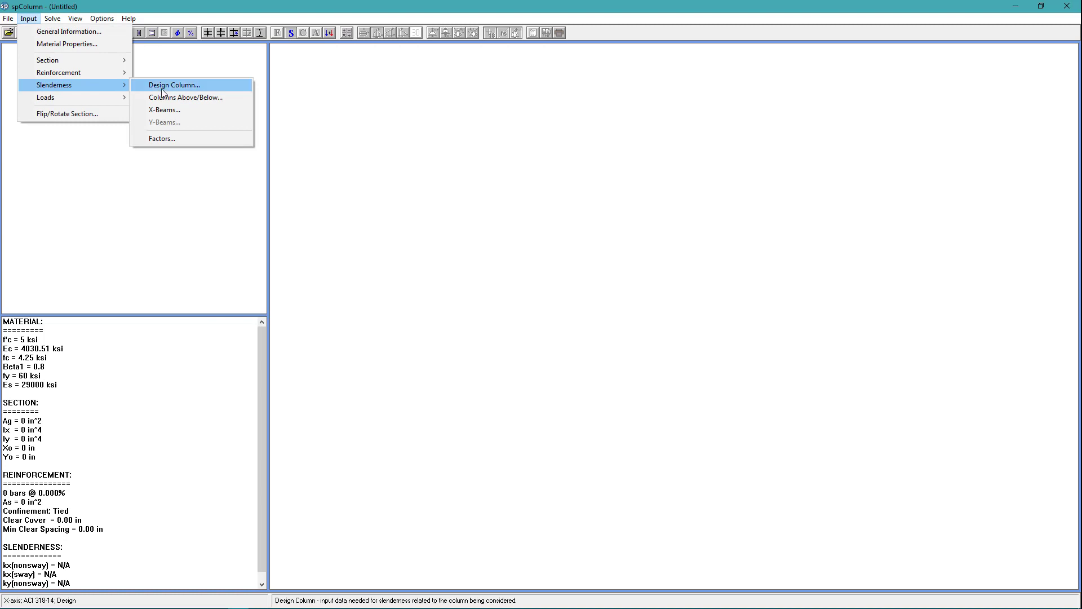
click(239, 97)
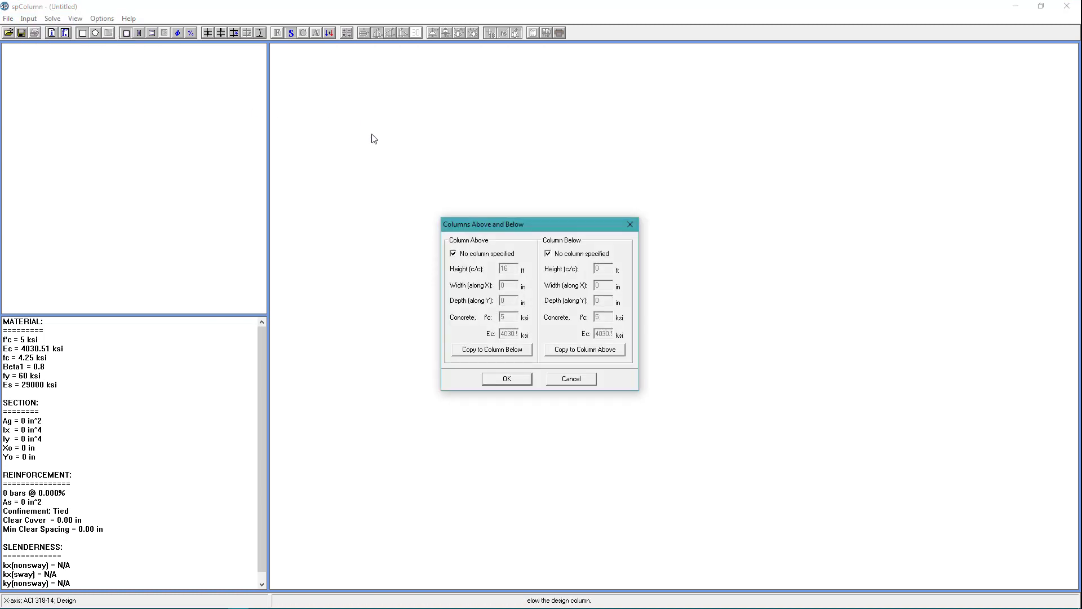
click(454, 255)
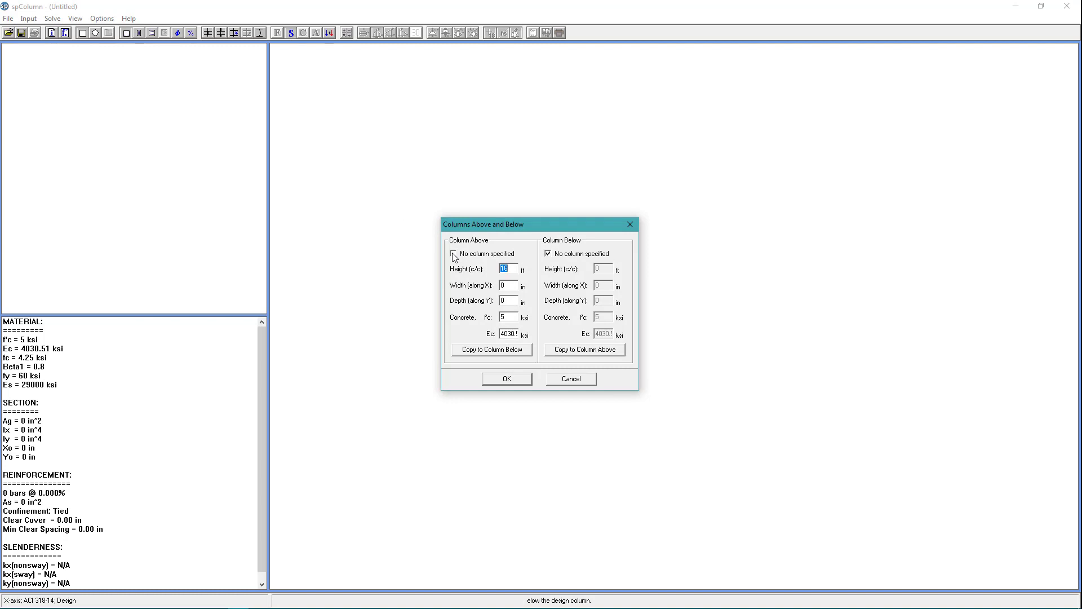
text(11)
key(Tab)
text(1)
key(Tab)
text(18)
key(Tab)
key(shift+Tab)
click(467, 350)
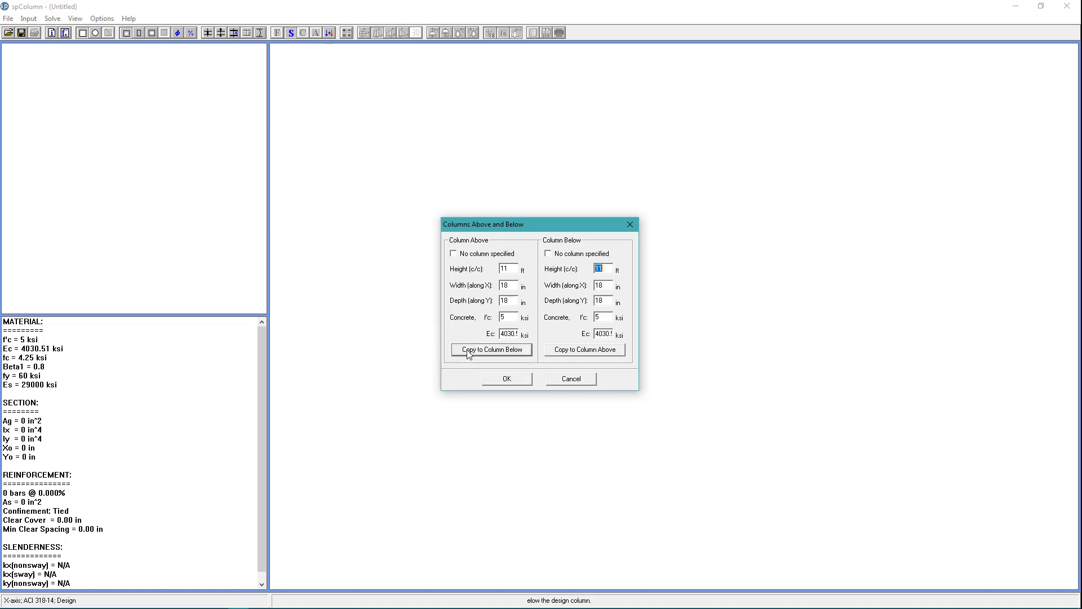
click(495, 379)
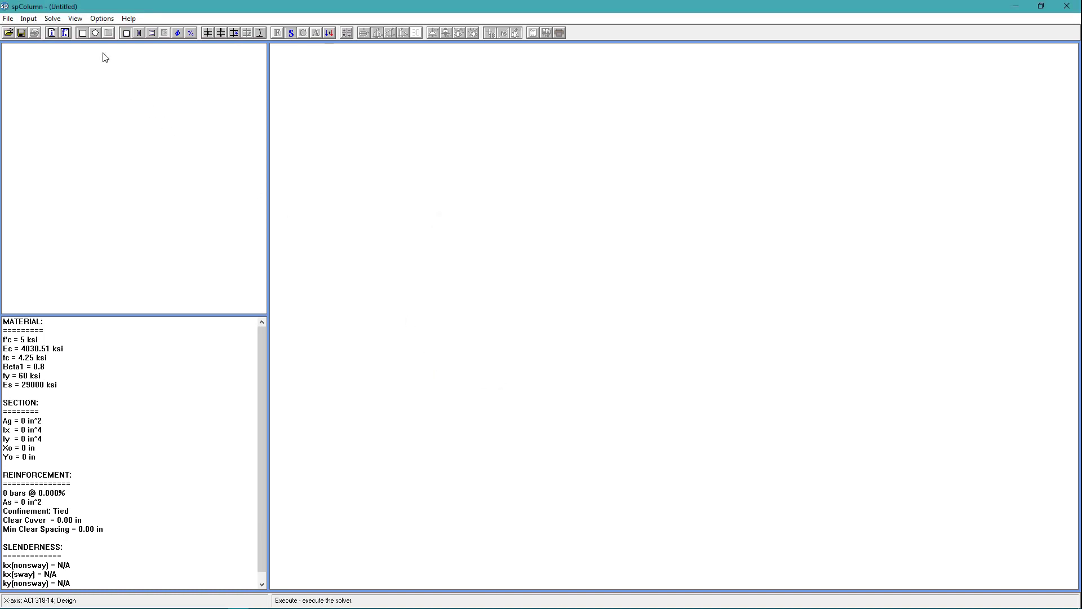
Specify the above-left X-beam with a 20 ft span and an inertia of 21436.6 in^4.
click(28, 18)
mouse_move(106, 83)
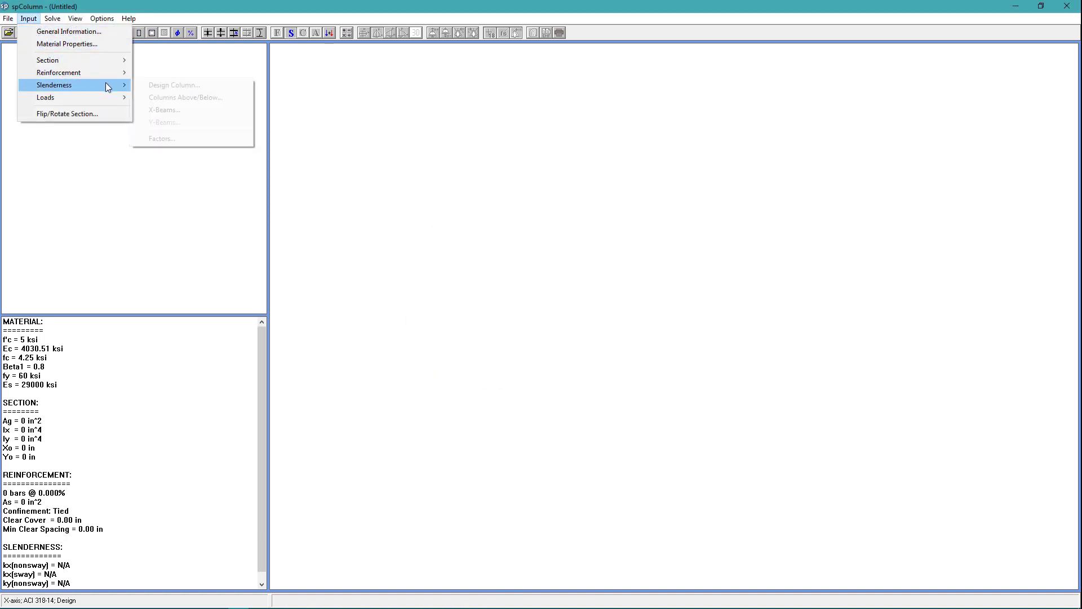
click(221, 115)
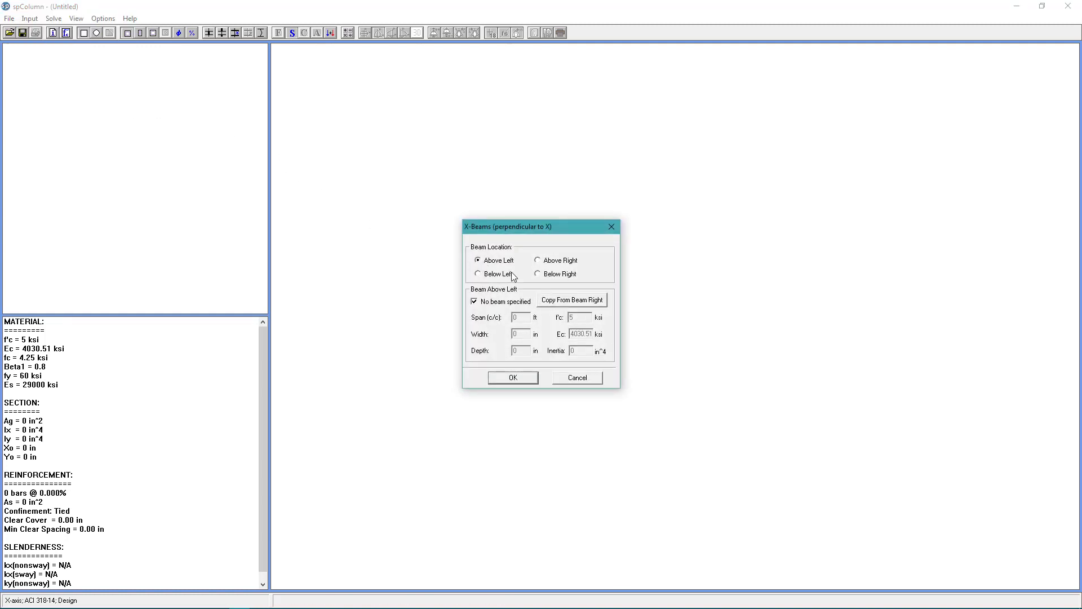
click(475, 303)
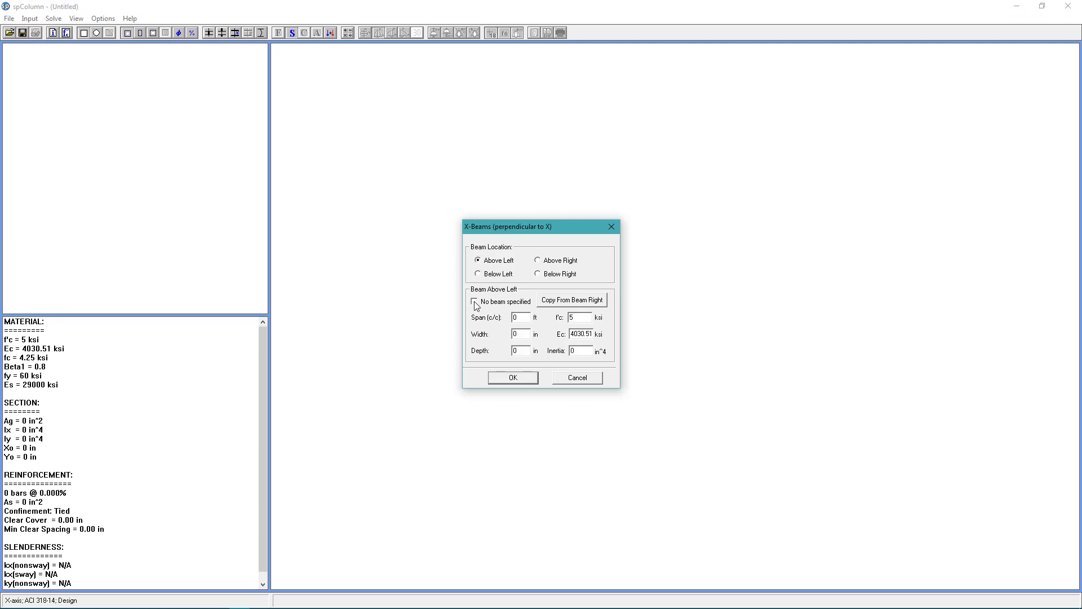
double_click(524, 319)
text(20)
double_click(588, 351)
text(21436.6)
Copy the above-left X-beam's properties to the above-right beam, and from the beams above to the below-right and below-left beams.
click(538, 261)
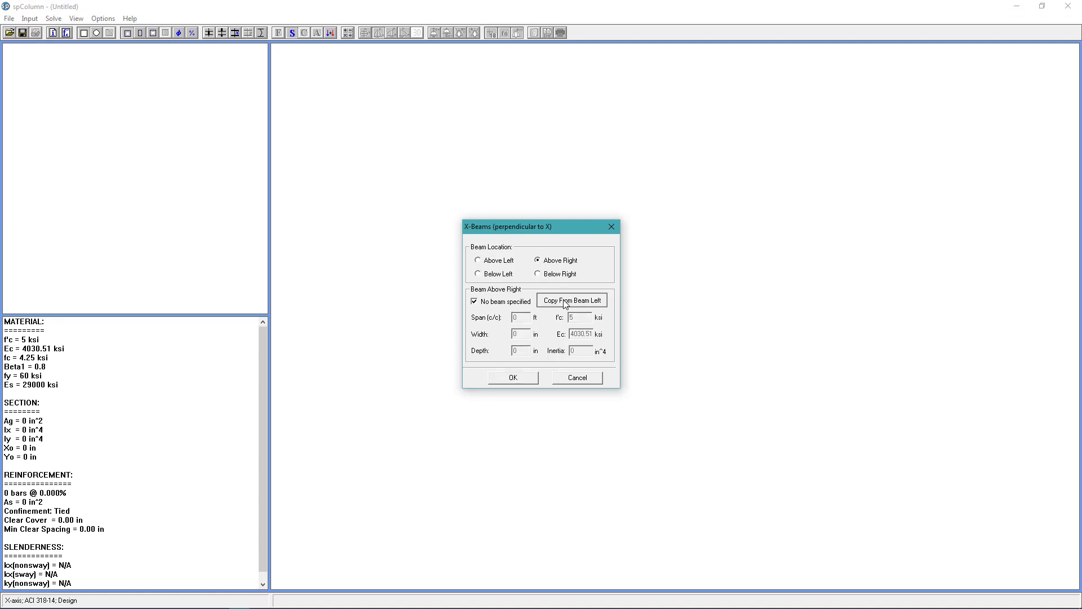
click(565, 304)
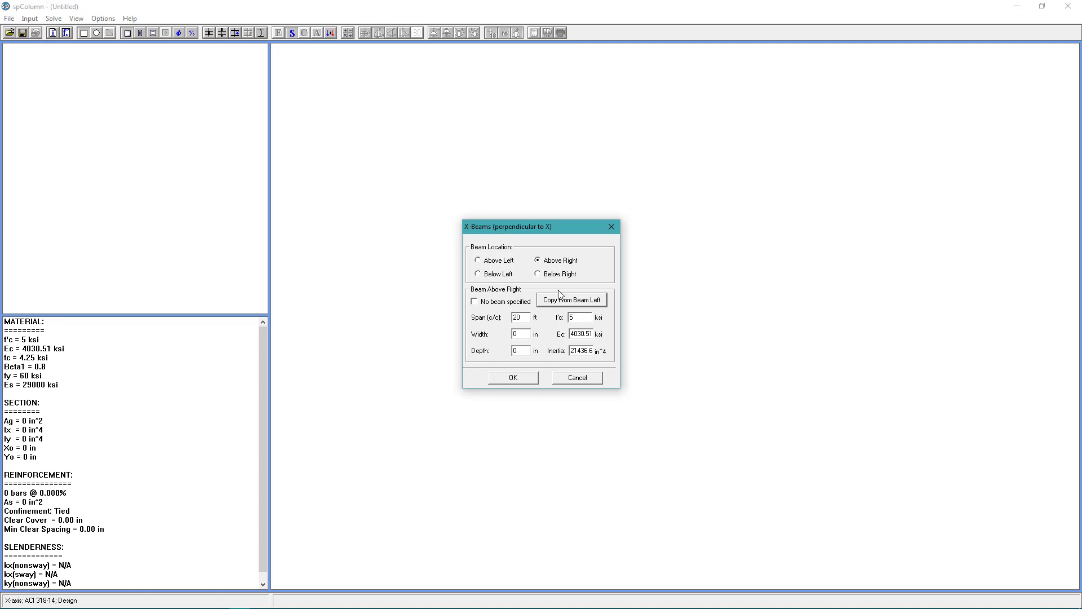
click(538, 274)
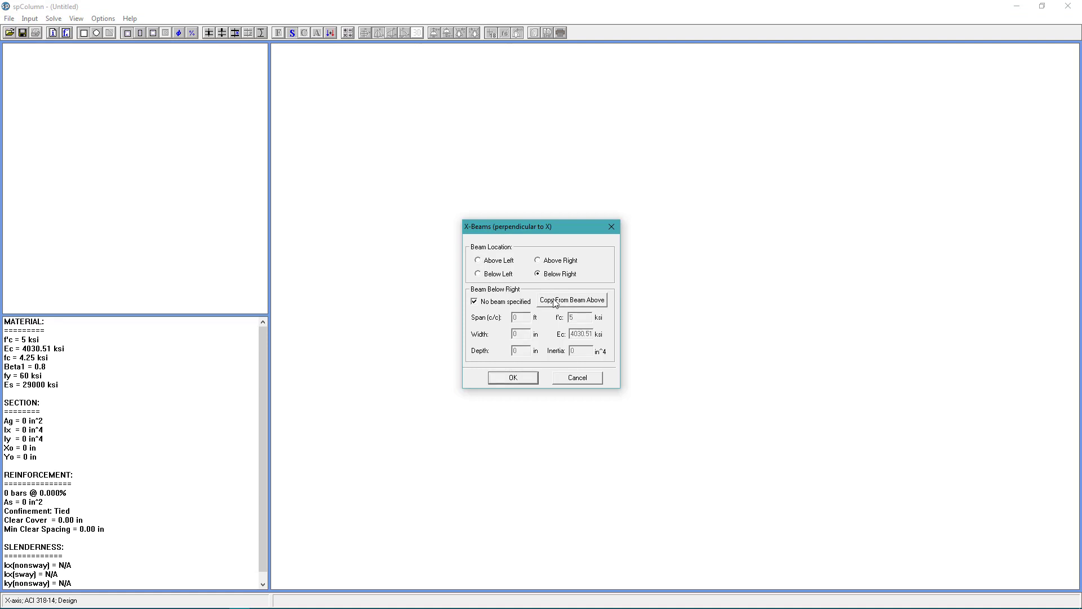
click(554, 303)
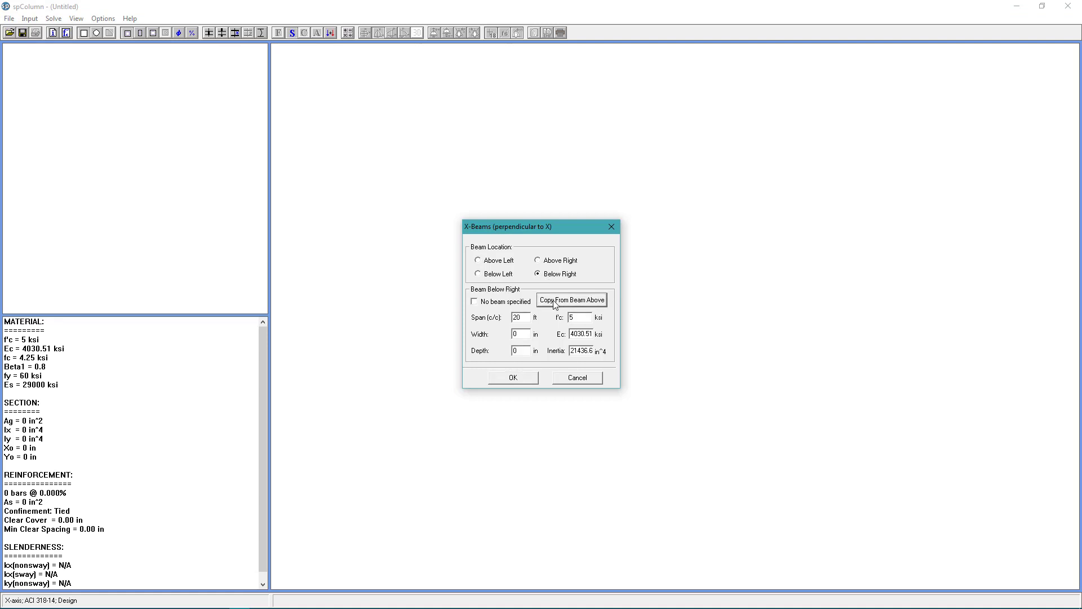
click(478, 275)
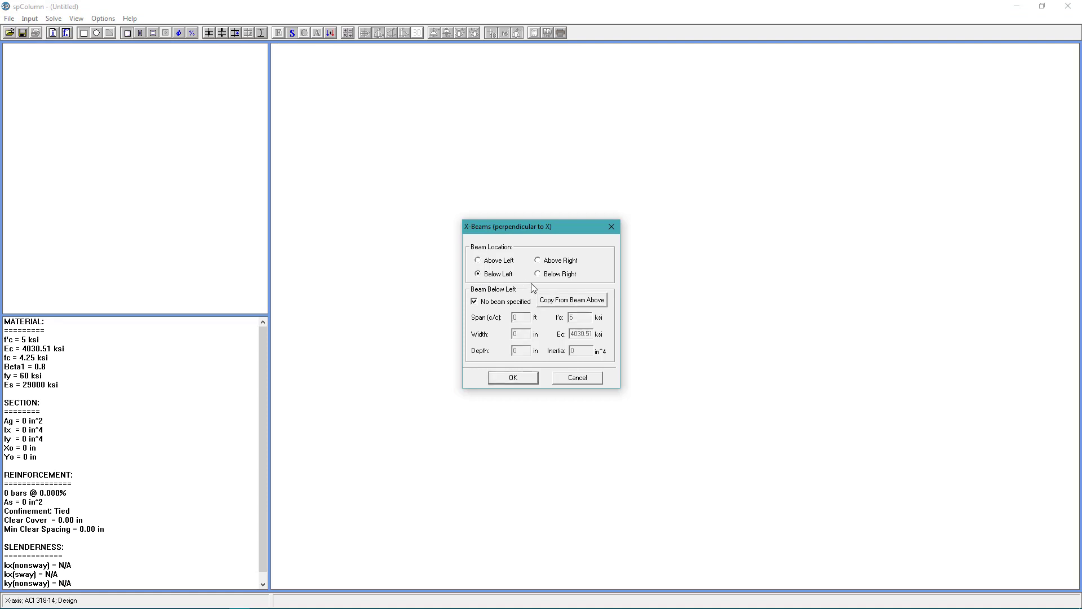
click(564, 301)
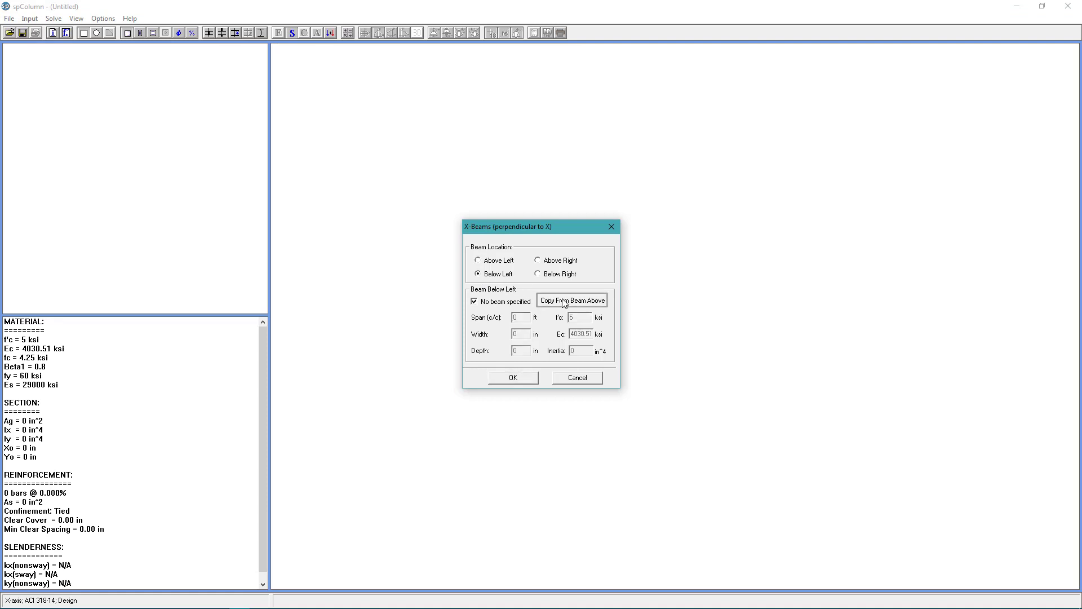
click(530, 377)
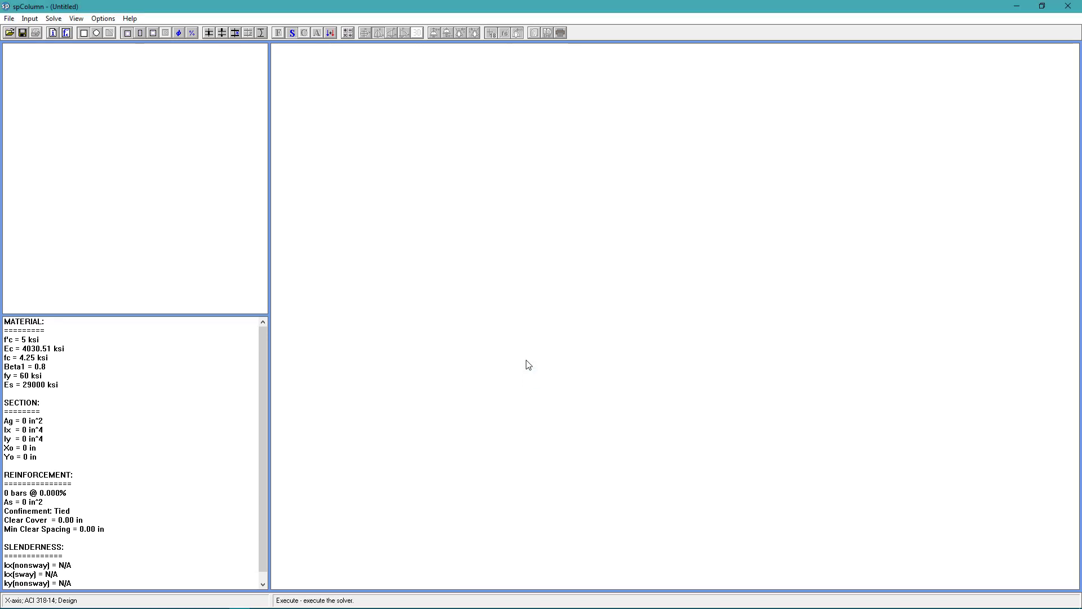
Define the dead service load with a 380 kip axial load and X-moments of 32 k-ft at top and -54 k-ft at bottom.
click(30, 18)
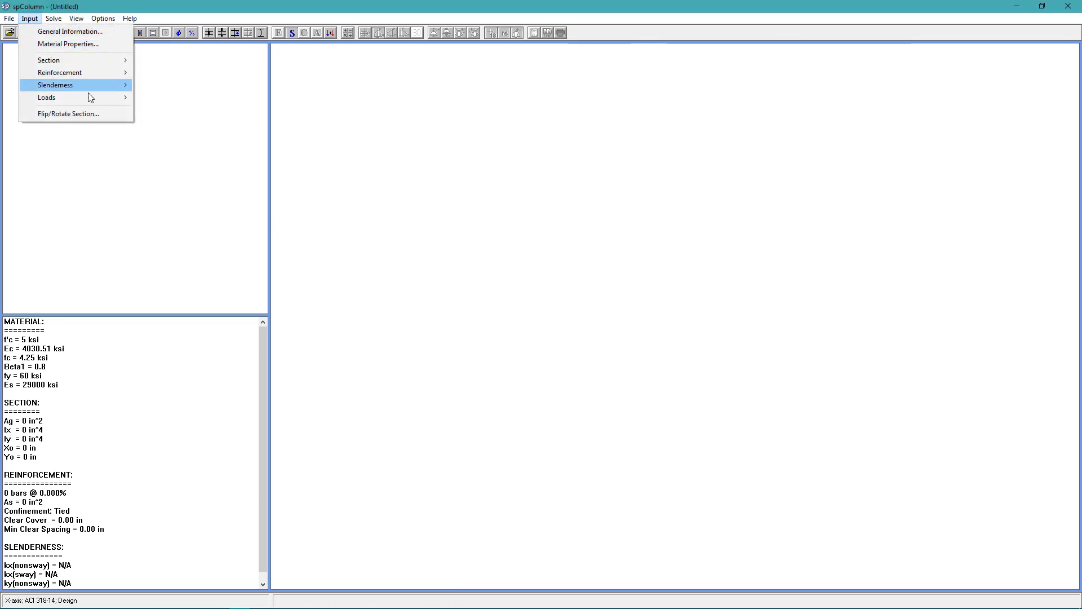
mouse_move(112, 100)
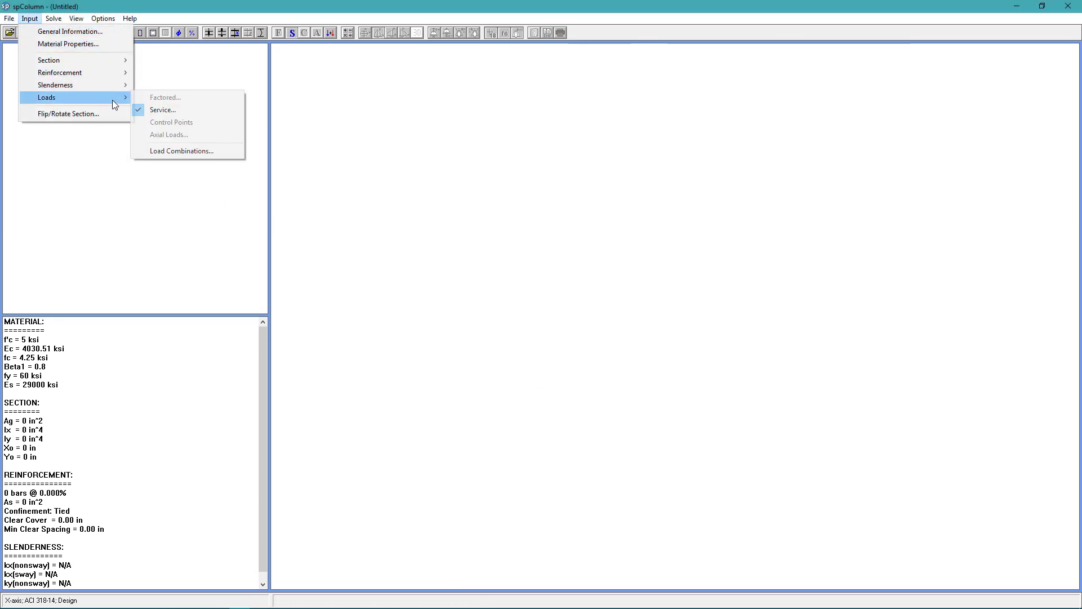
click(185, 112)
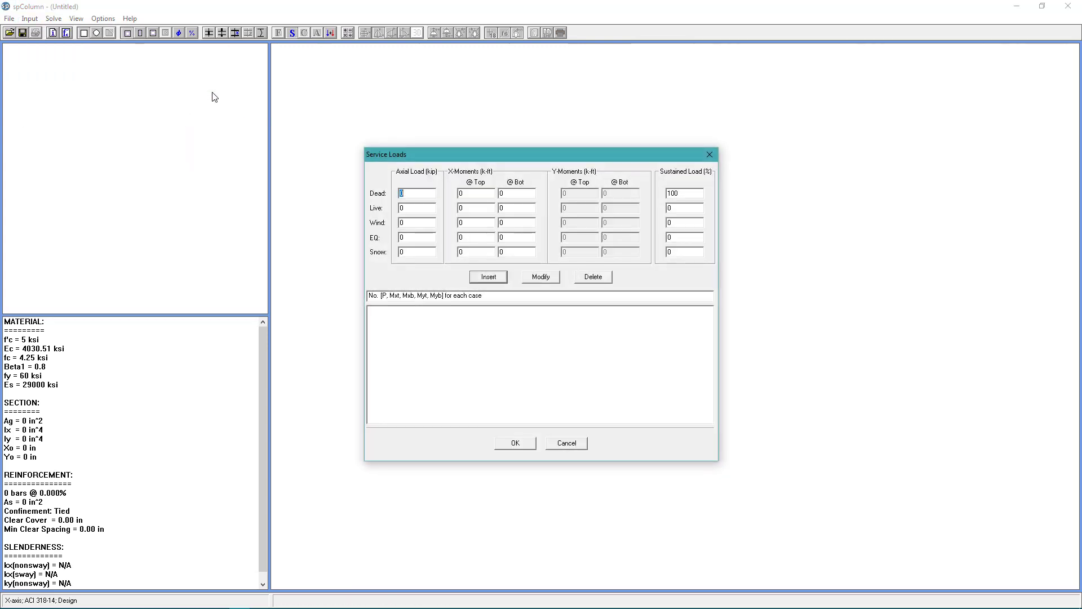
text(380)
key(Tab)
text(32)
key(Tab)
text(-54)
key(Tab)
key(Tab)
Define the live service load with a 140 kip axial load and X-moments of 20 k-ft at top and -36 k-ft at bottom.
text(140)
key(Tab)
text(2)
key(Tab)
text(-3)
key(Tab)
key(Tab)
Set the wind X-moments to 50 k-ft at top and -50 k-ft at bottom, and insert the service load case.
key(Tab)
text(50)
key(Tab)
text(-50)
click(489, 277)
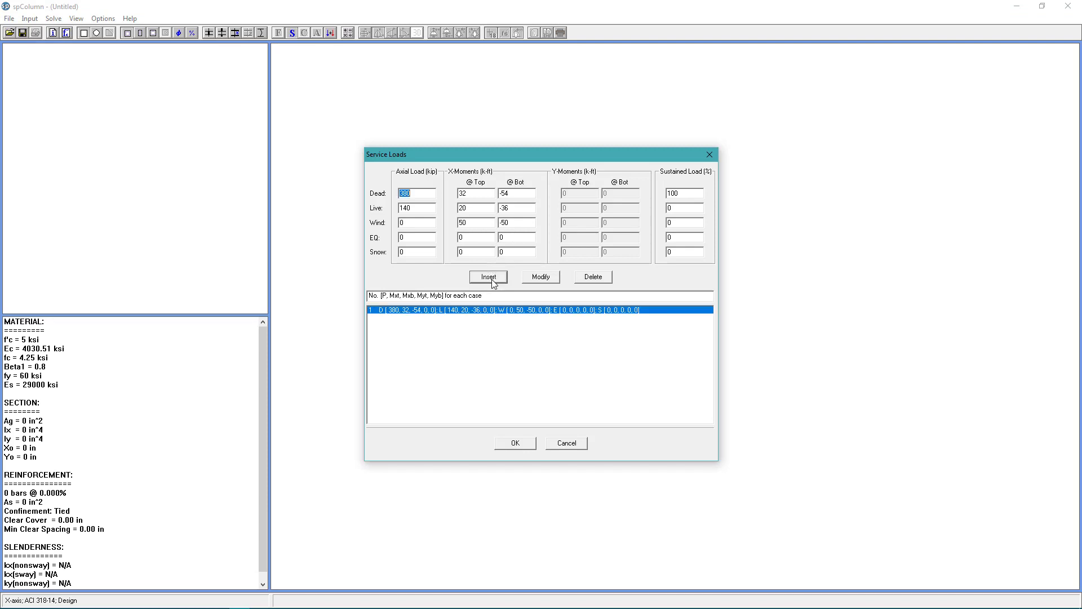
click(511, 444)
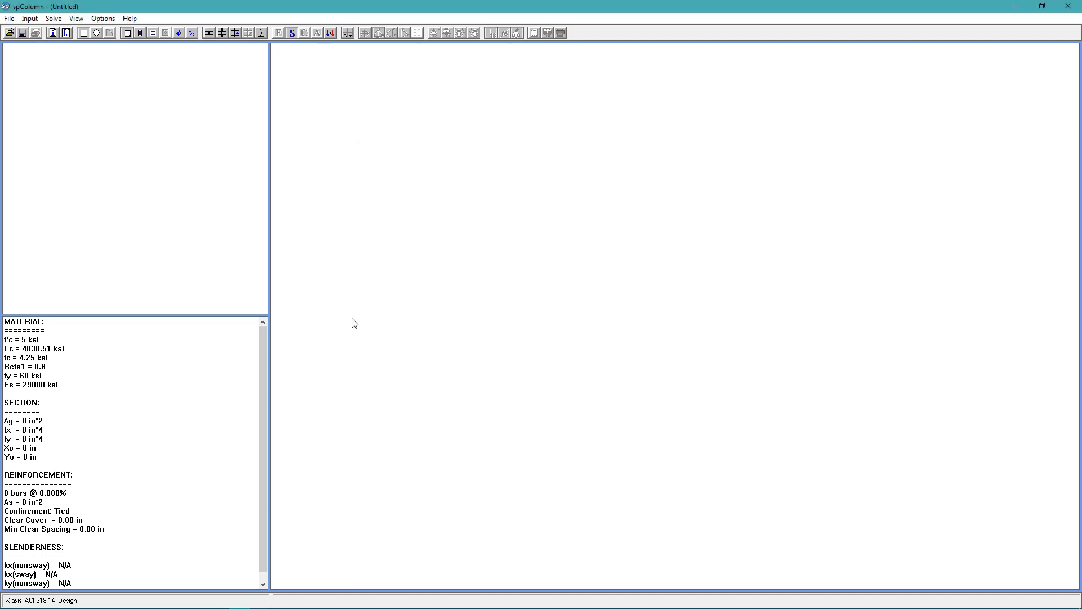
Delete all the default load combinations, U1 through U13.
click(35, 22)
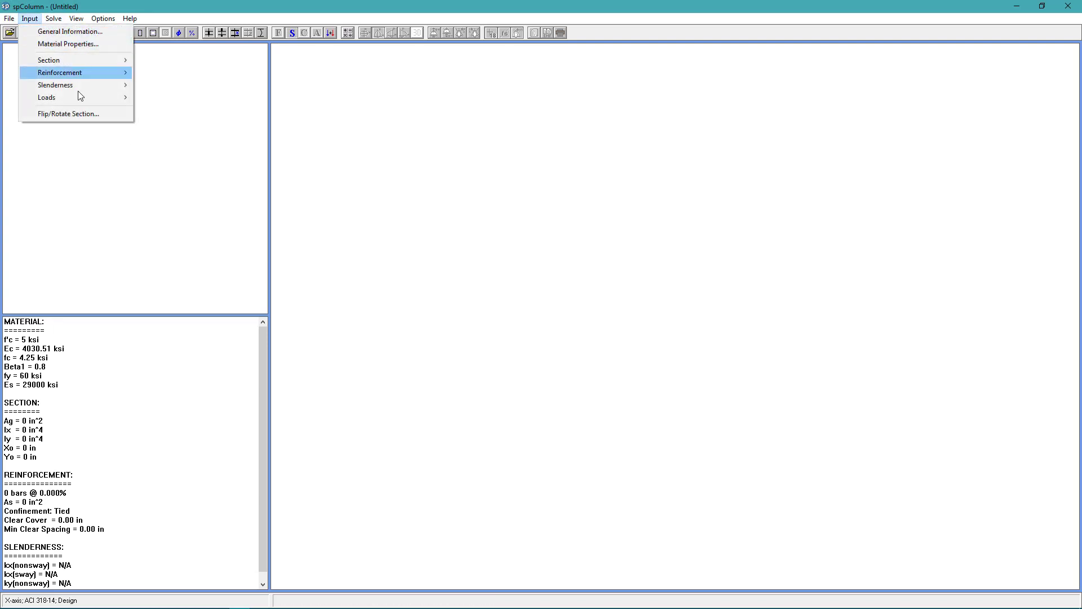
mouse_move(106, 98)
click(193, 151)
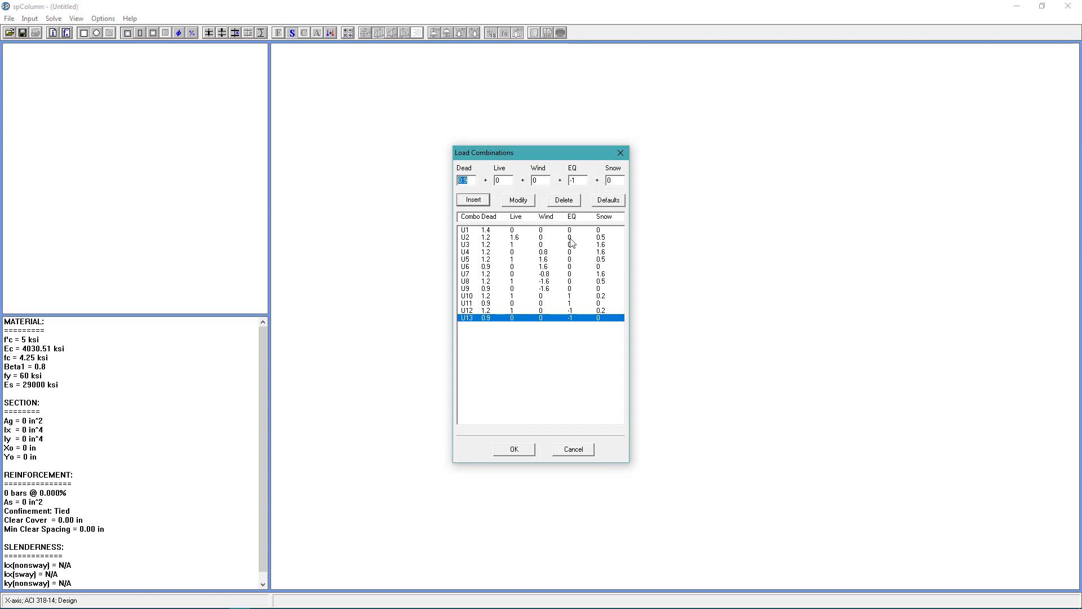
drag(542, 231, 536, 318)
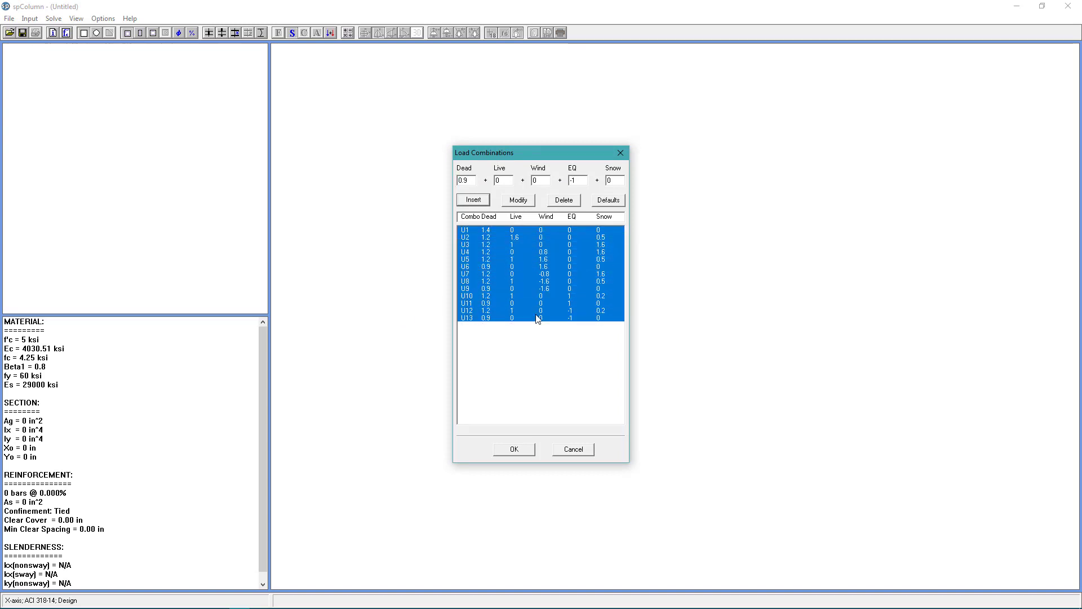
click(564, 202)
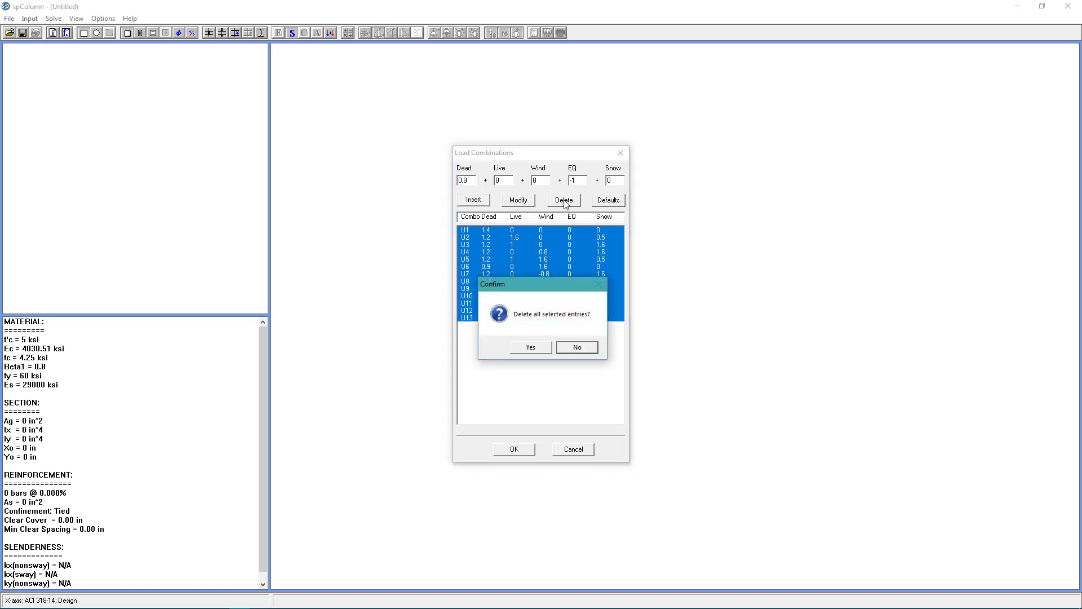
click(531, 348)
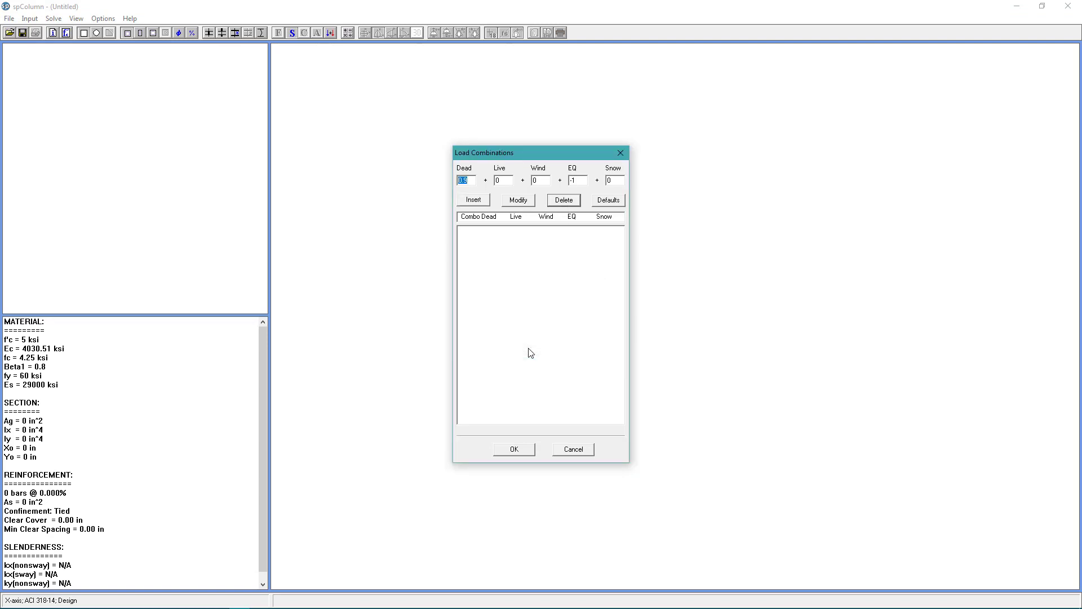
Insert a load combination with factors of 1.2 dead, 1.6 live, 0 wind, 0 EQ and 0.5 snow.
text(1.2)
key(Tab)
text(1)
key(Tab)
key(Tab)
text(0)
key(Tab)
text(0)
click(474, 201)
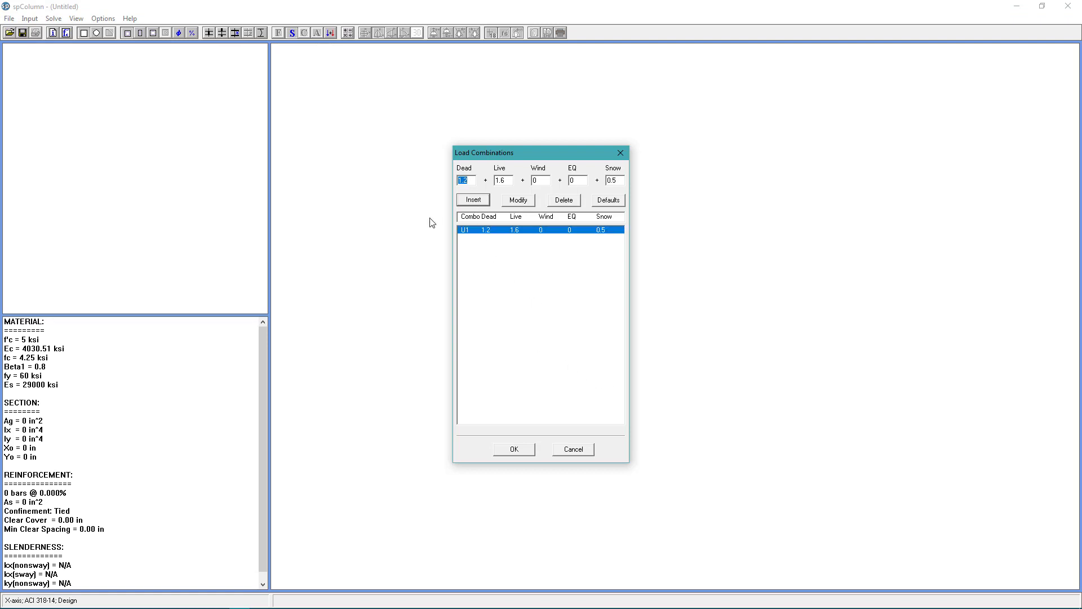
Insert a second load combination with a 1.2 dead factor plus live and wind factors, and accept the combinations.
key(BackSpace)
text(1.2)
key(Tab)
text(0)
key(Tab)
text(1)
key(Tab)
key(Tab)
click(473, 201)
click(513, 449)
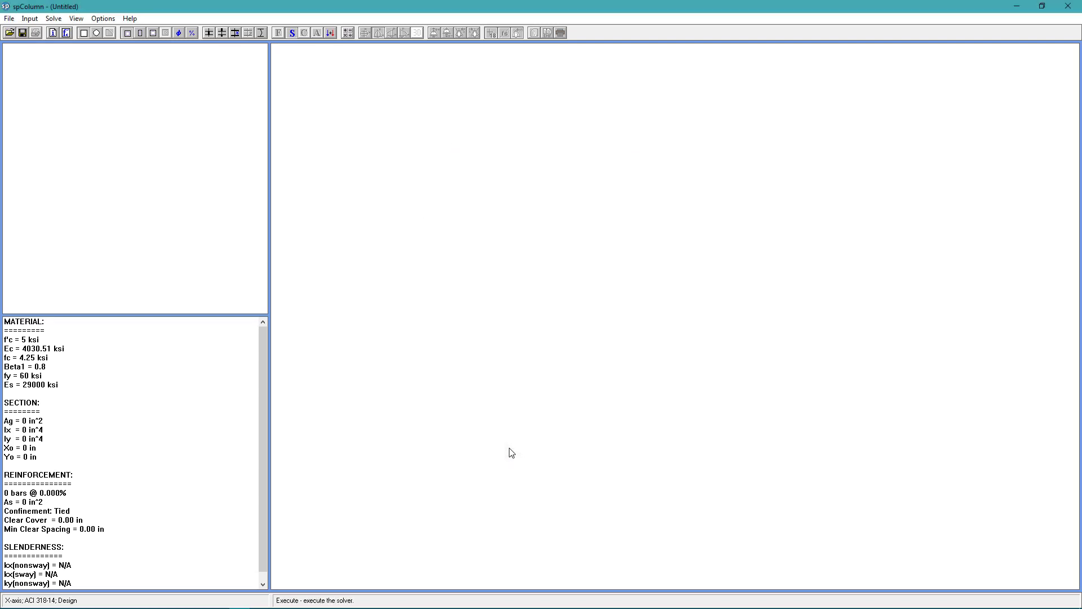
Execute the solver for the column design and open the tabular results for factored loads and capacities.
click(53, 18)
click(67, 30)
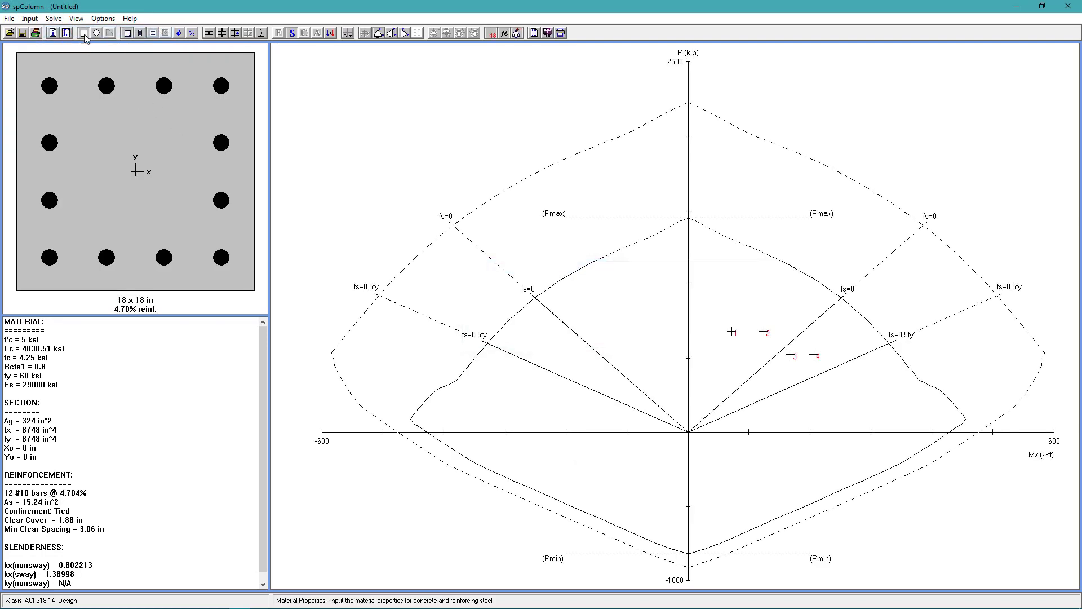
click(76, 19)
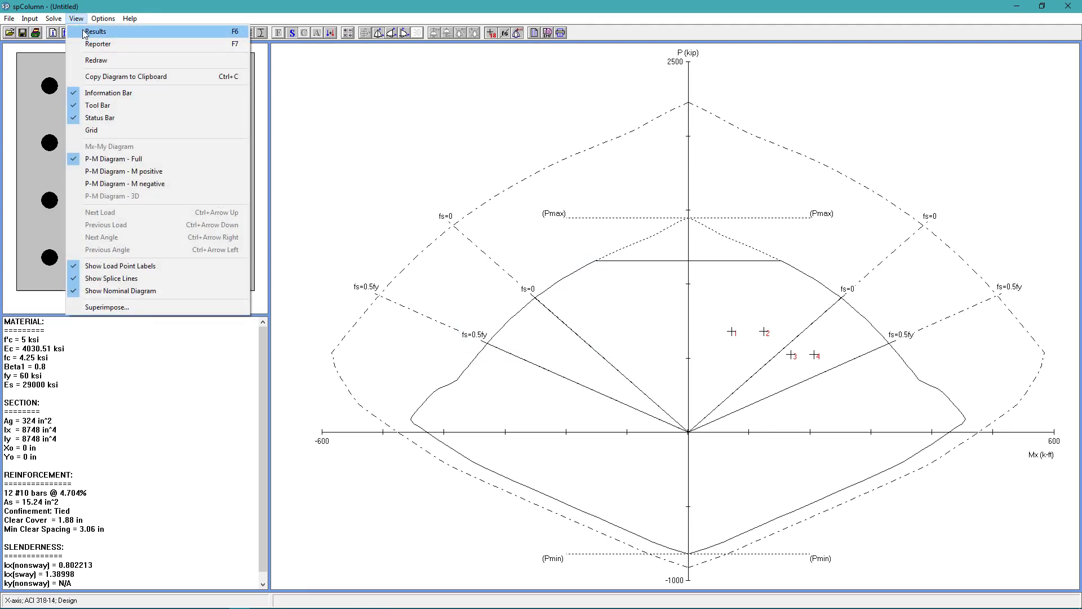
click(85, 32)
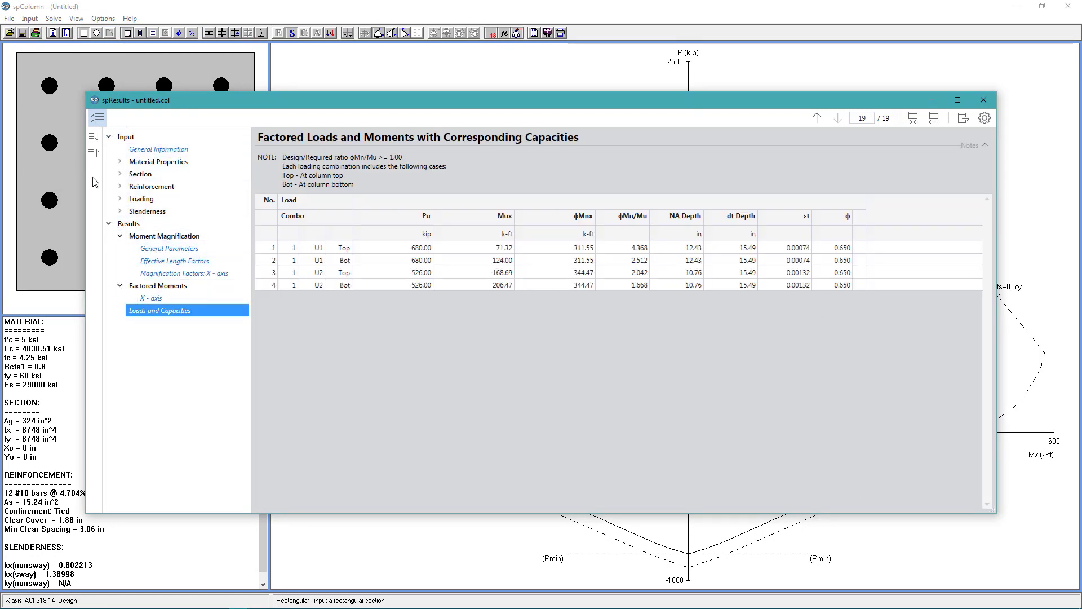
Open the Reporter to view the column design report.
click(77, 19)
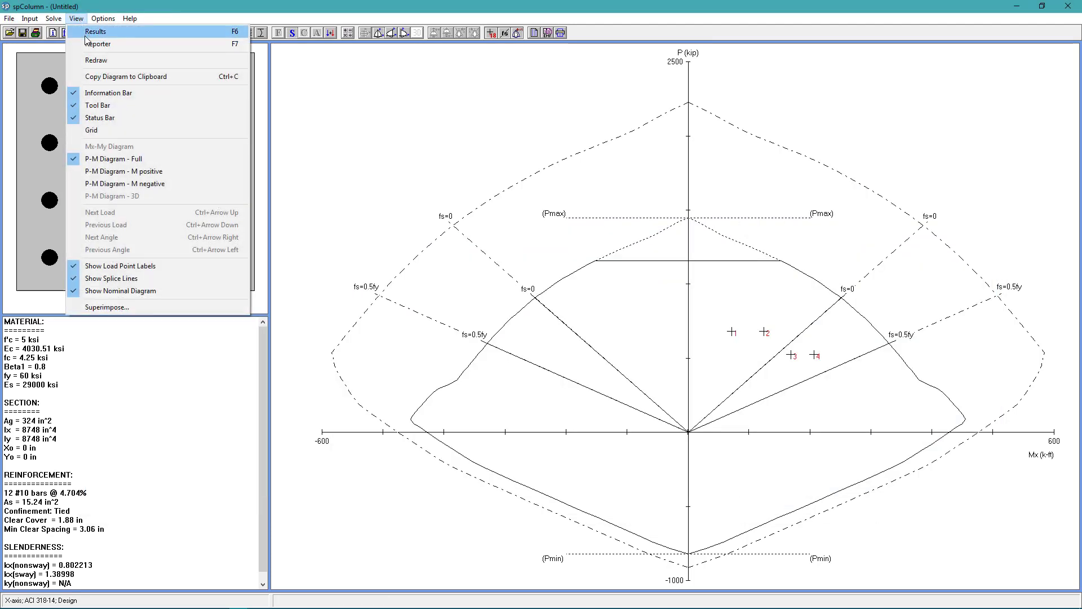
click(89, 44)
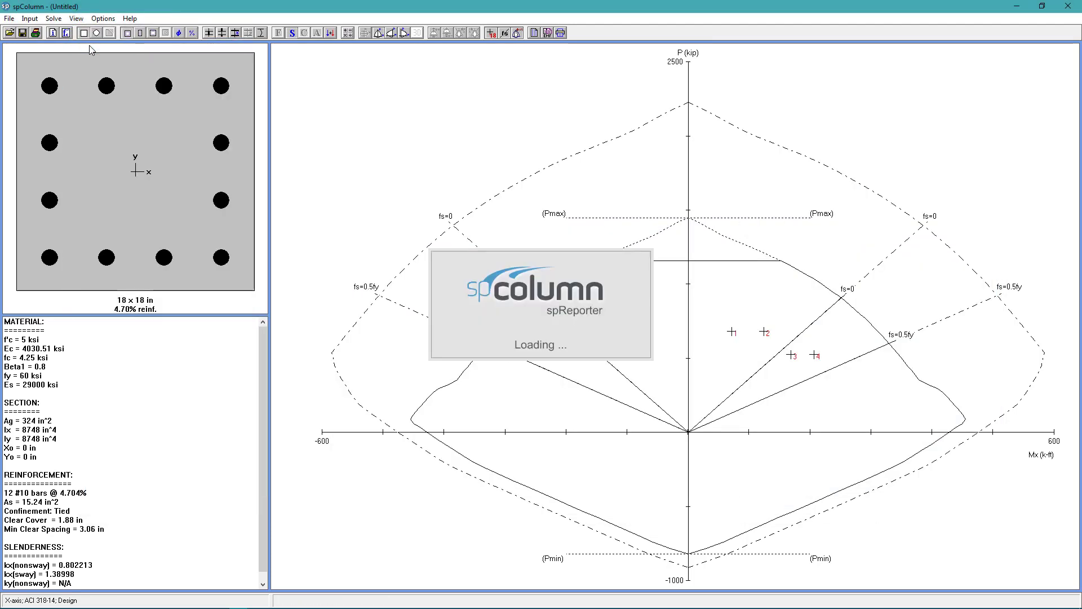